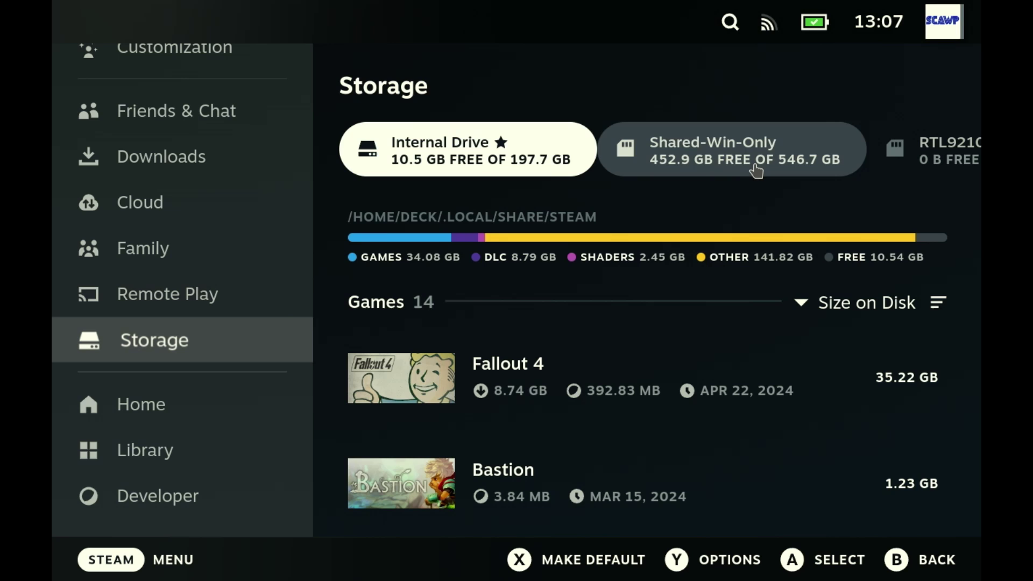
Step: Select the Shared-Win-Only drive in Steam Storage to see its 452.9 GB free and installed games
click(703, 174)
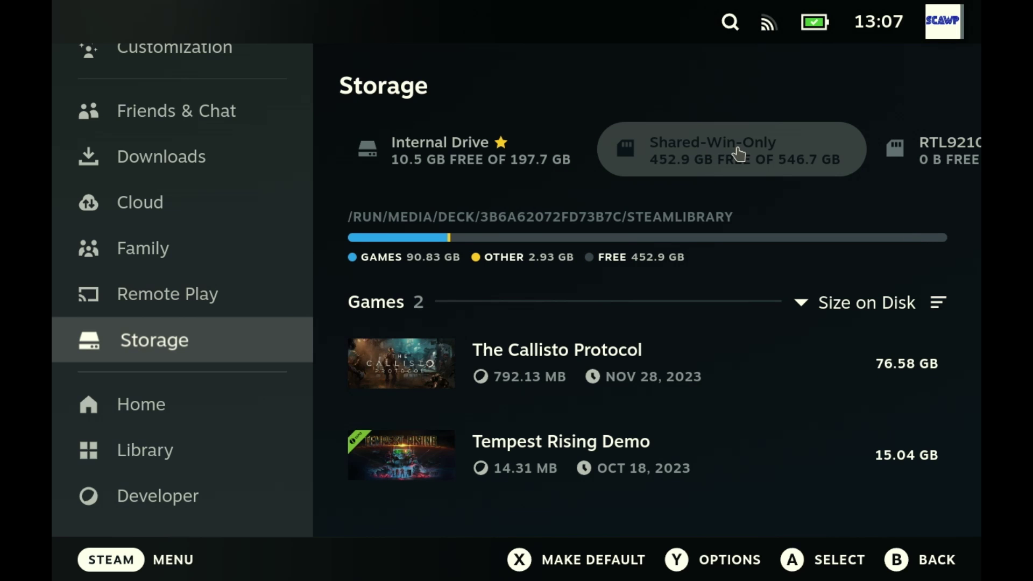
click(710, 150)
click(627, 161)
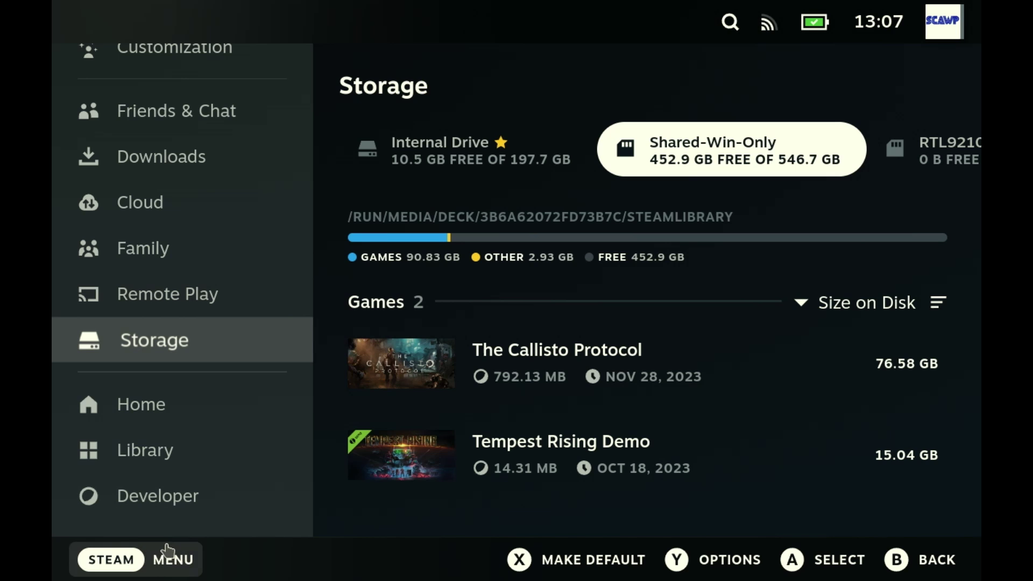
Step: From the Steam menu's Power options, choose Switch to Desktop
click(132, 561)
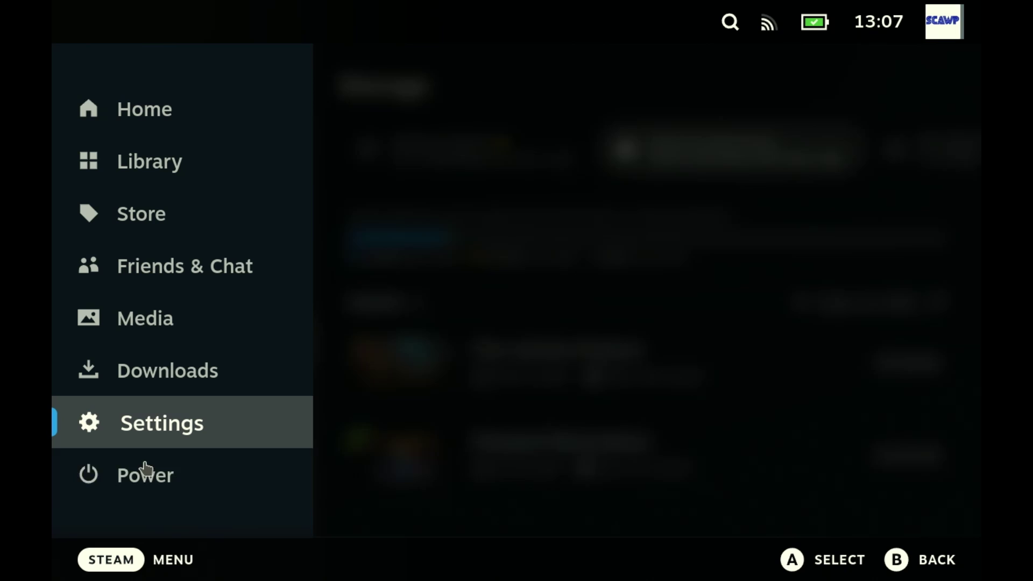
click(148, 490)
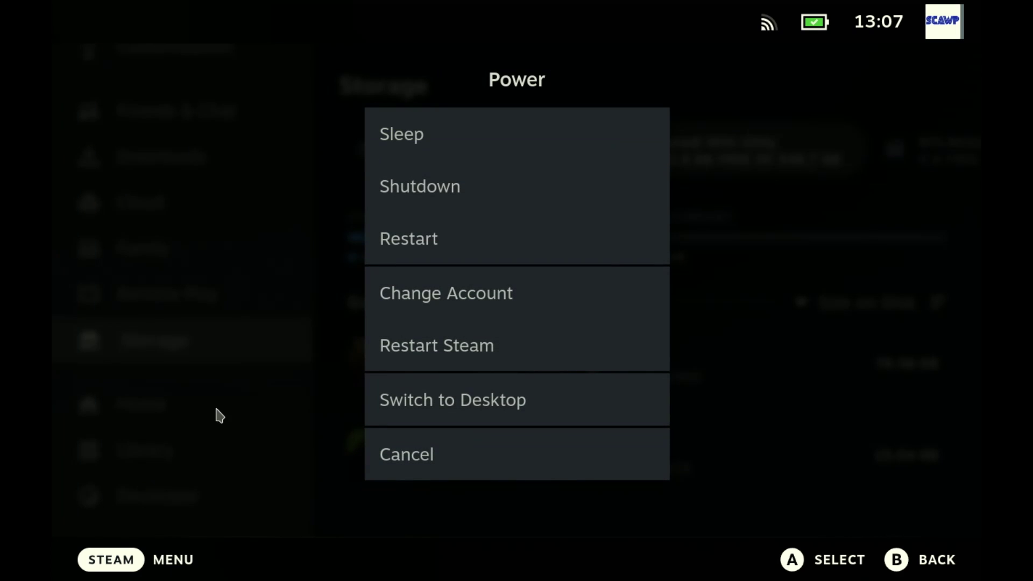
click(466, 390)
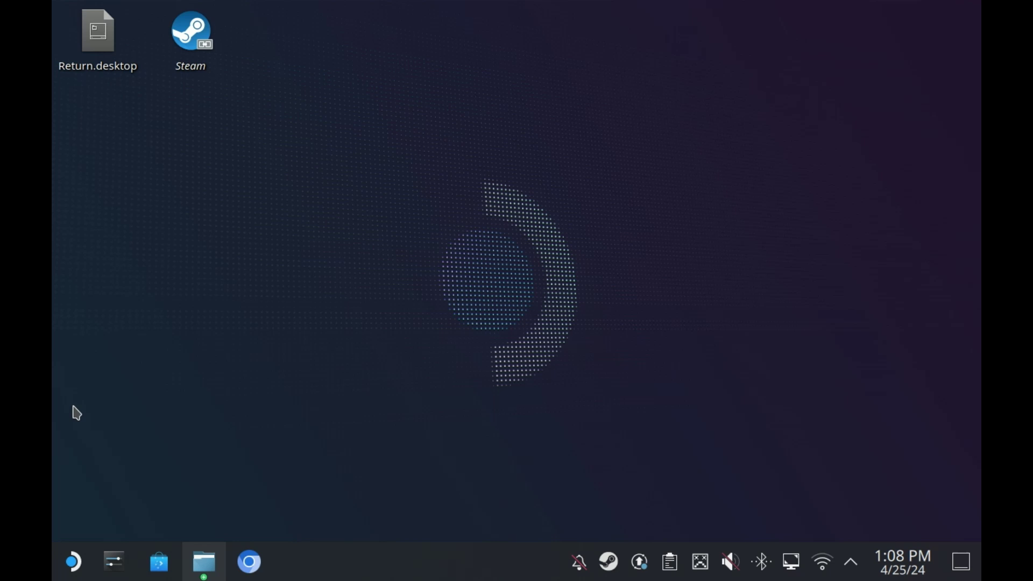
Step: Search 'kde' in the launcher and start KDE Partition Manager, entering the administrator password
click(75, 562)
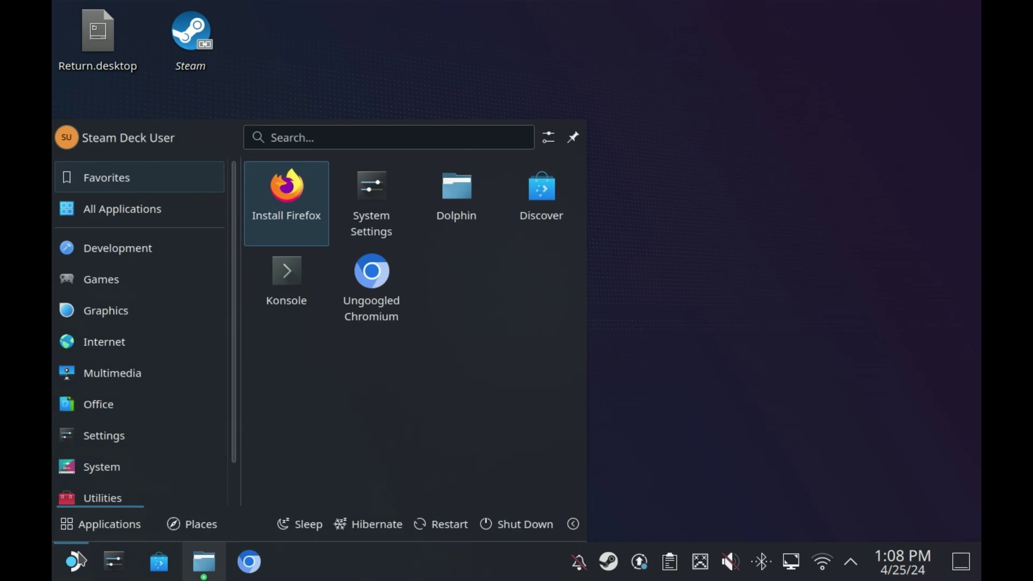
text(kde)
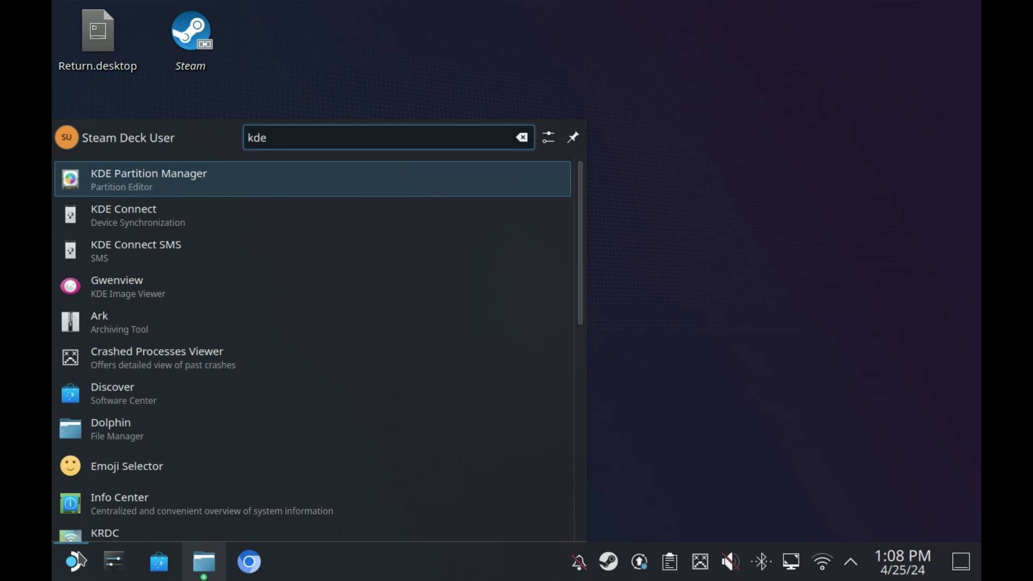
click(163, 173)
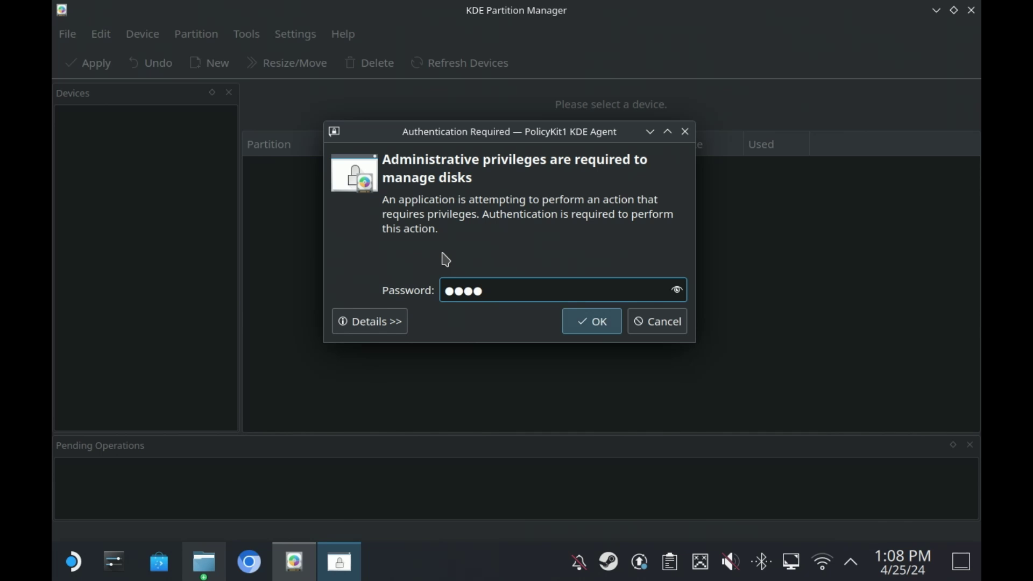
key(Return)
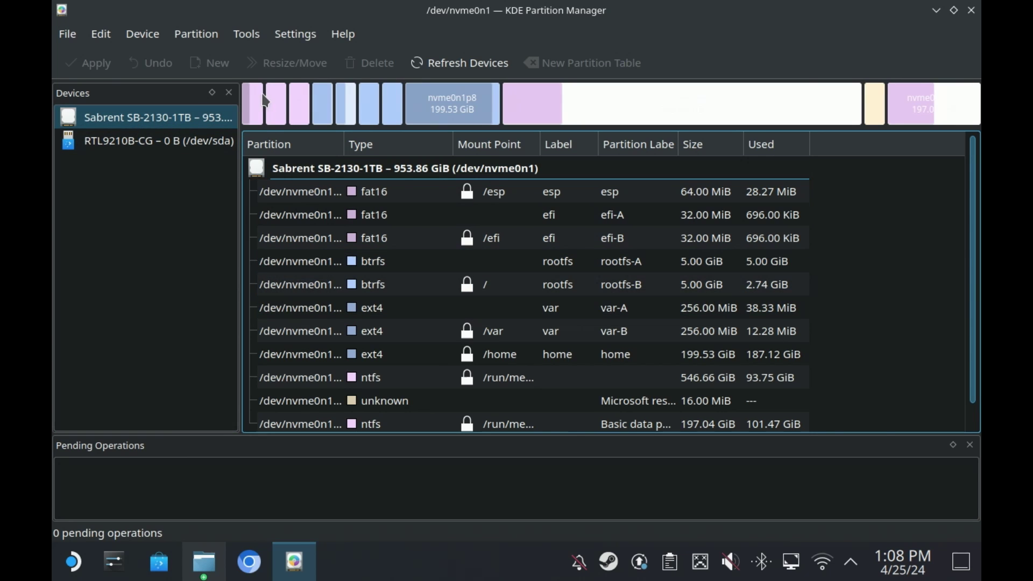
Step: Step through the internal drive's partition rows, from the first down to the 197.04 GiB NTFS
click(307, 195)
key(Down)
key(Down)
key(Down)
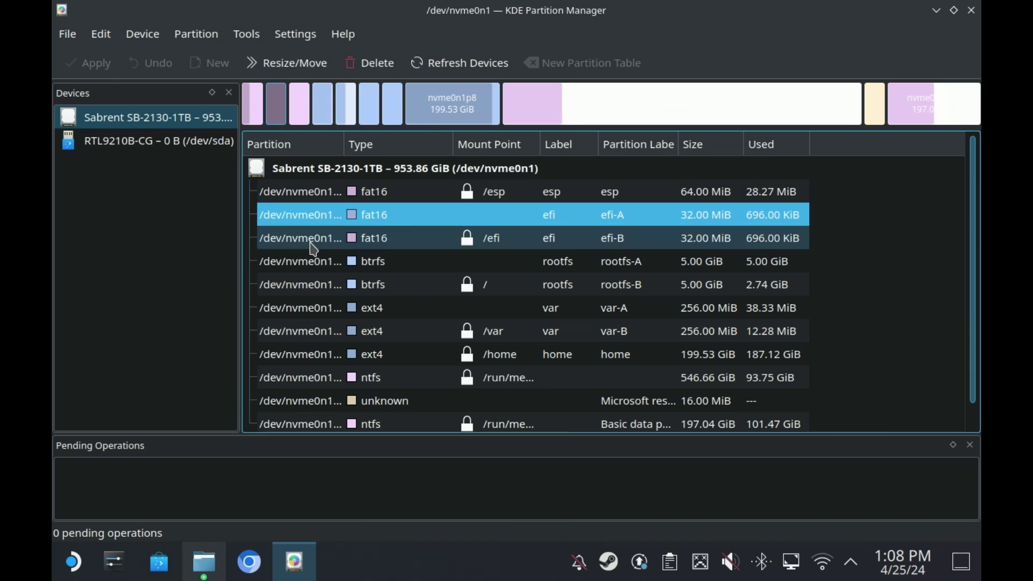
key(Down)
key(Down)
key(Down)
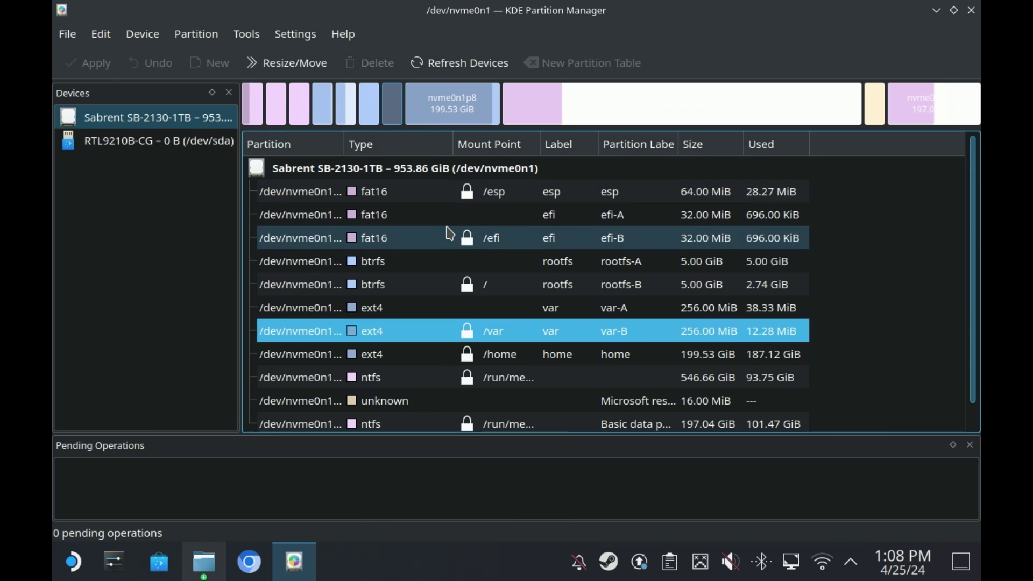
key(Down)
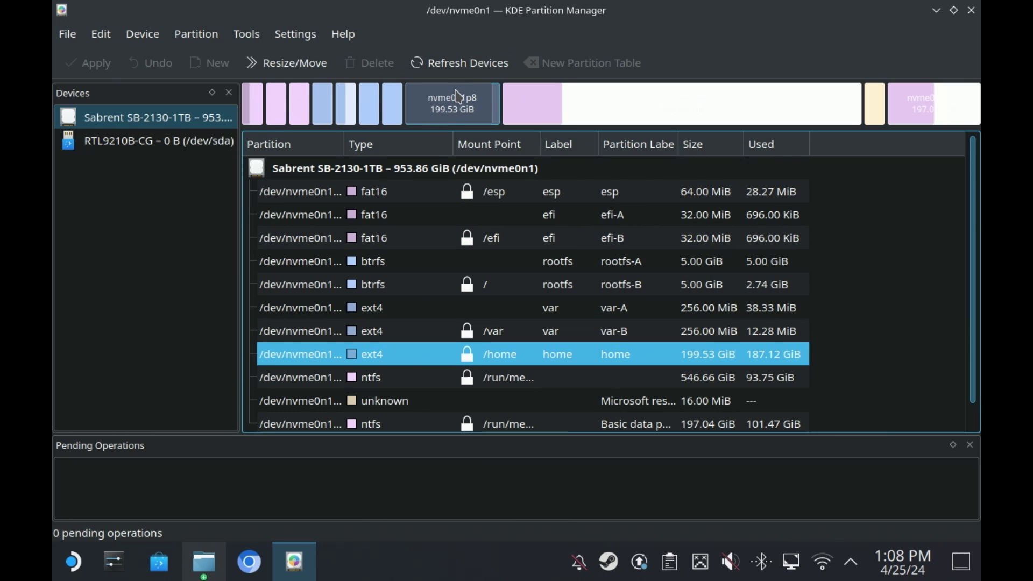
key(Down)
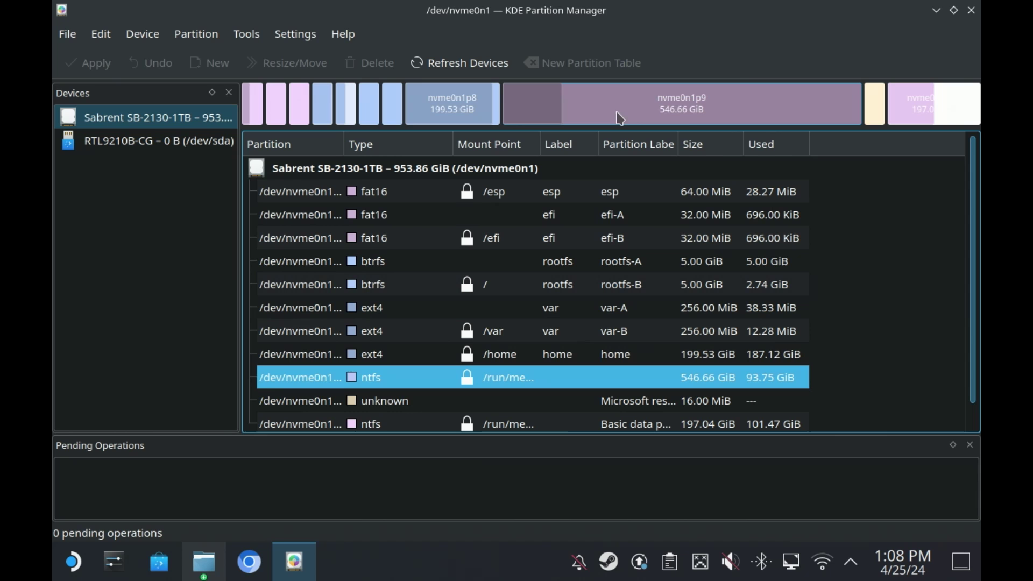
key(Down)
key(Down)
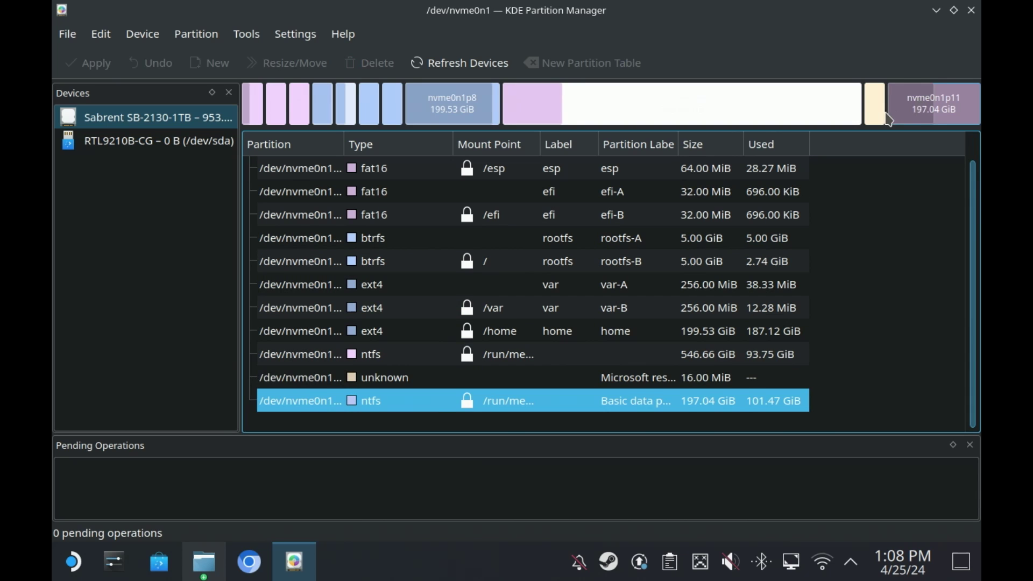
key(Up)
key(Up)
key(Down)
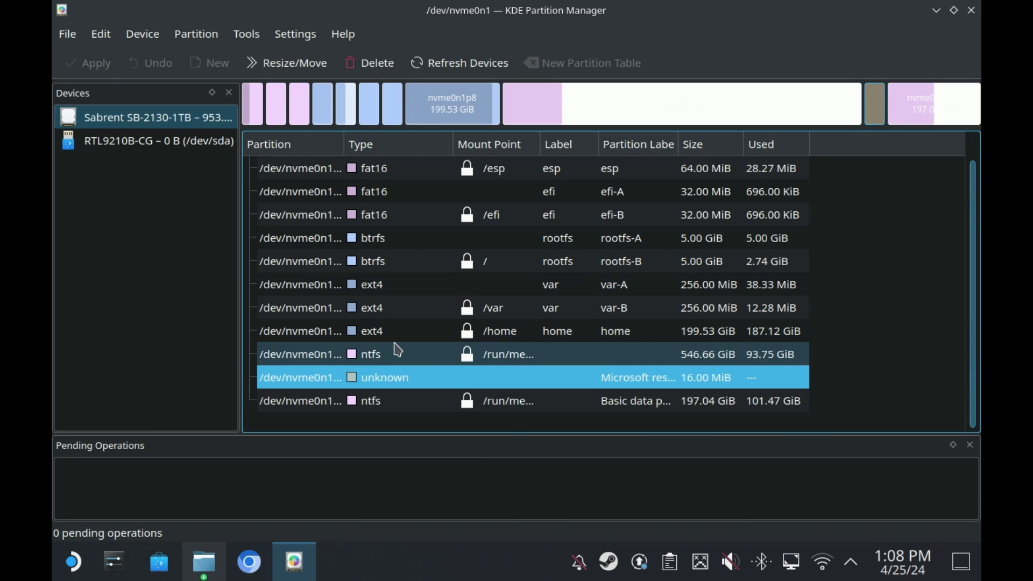
key(Up)
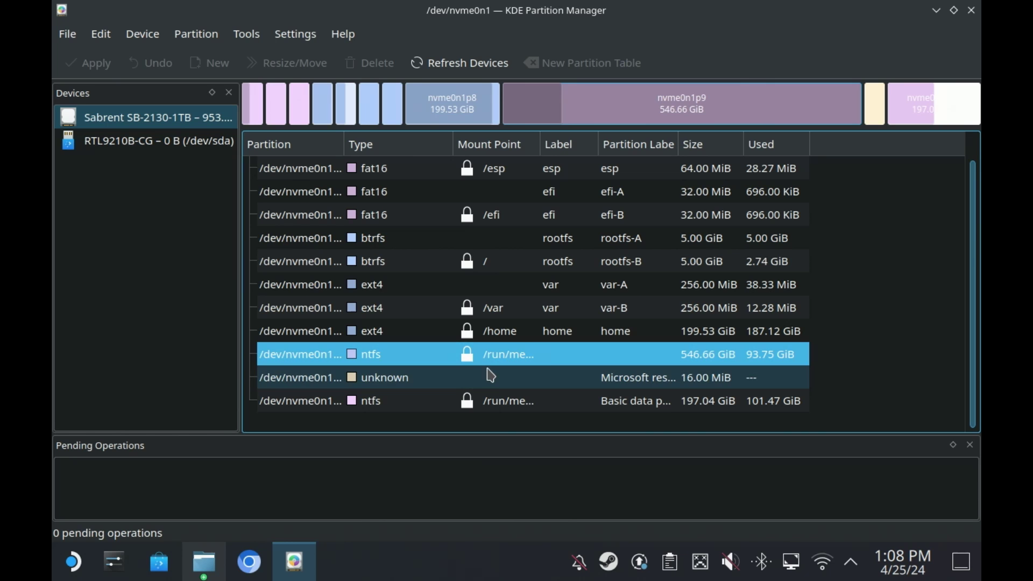
Step: Select the 16 MiB unknown, 197.04 GiB NTFS, 546.66 GiB NTFS and home partitions in turn
click(507, 377)
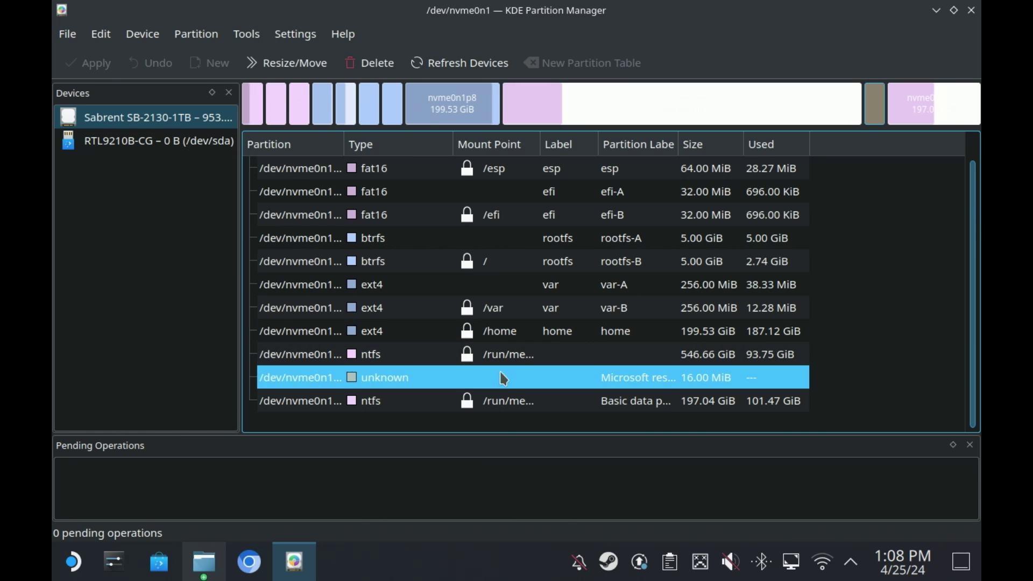
click(510, 402)
click(506, 356)
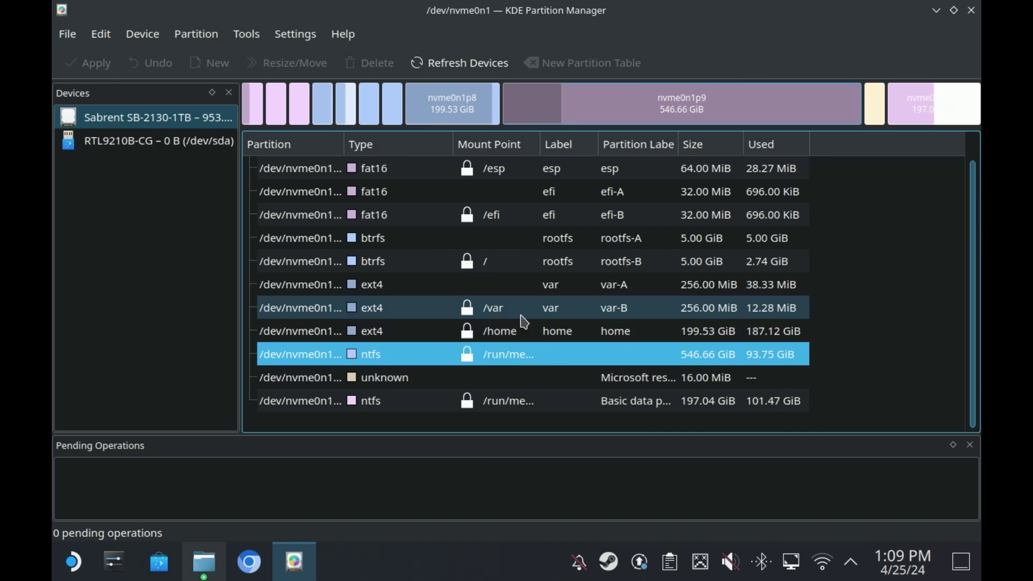
click(549, 334)
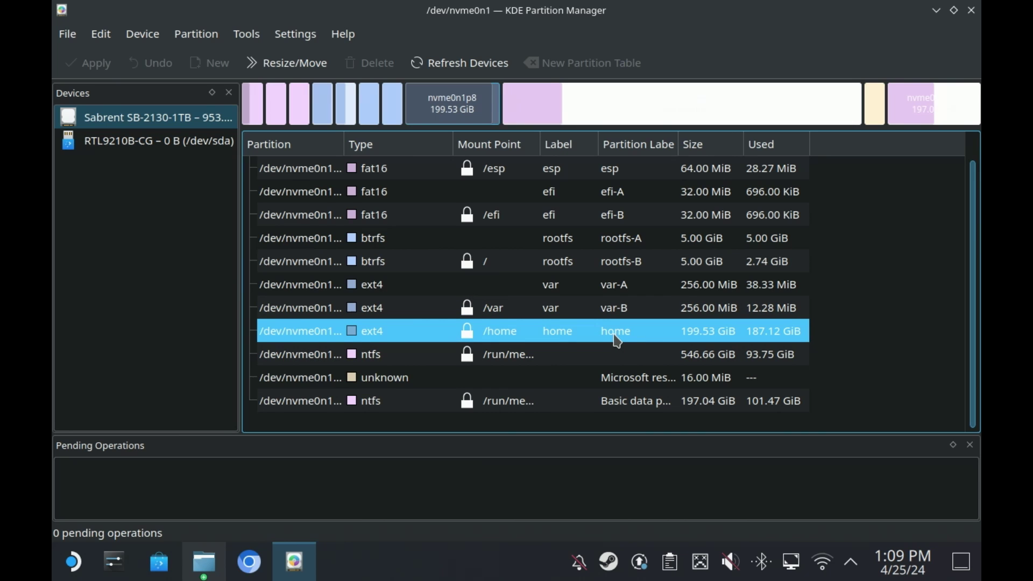
click(622, 354)
click(627, 377)
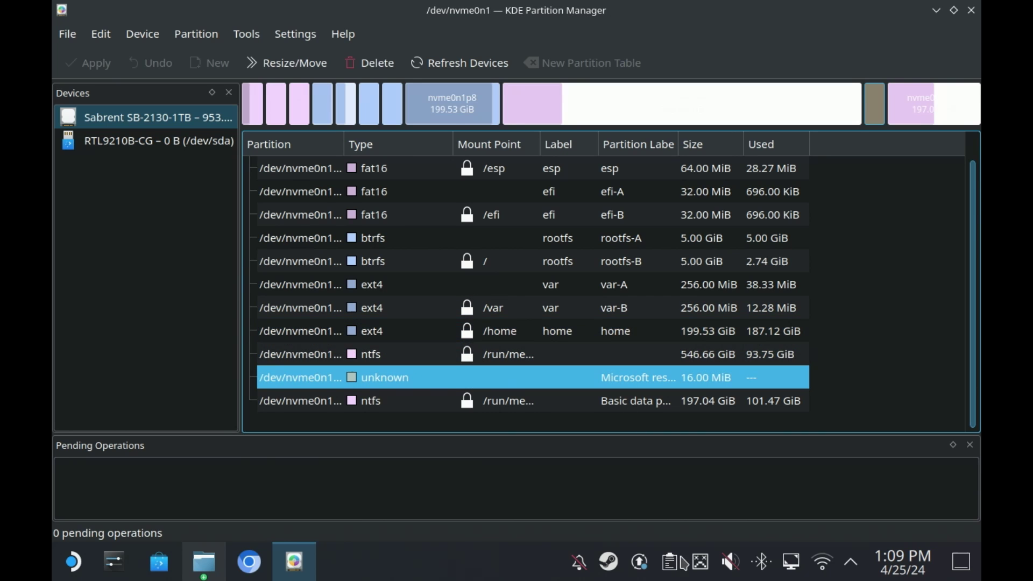
Step: Dismiss the crash report and unmount the 546.66 GiB NTFS partition
click(701, 565)
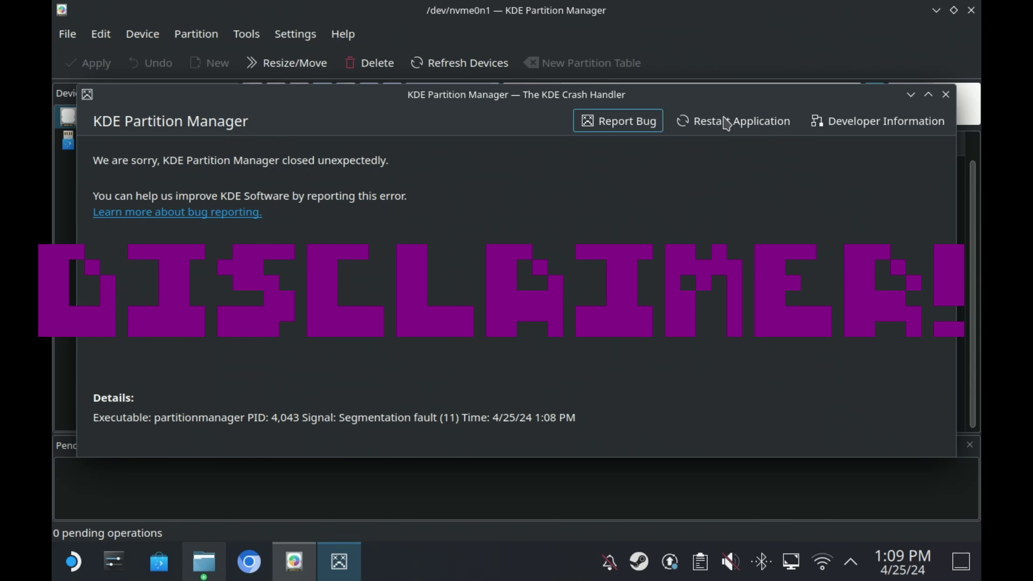
click(948, 97)
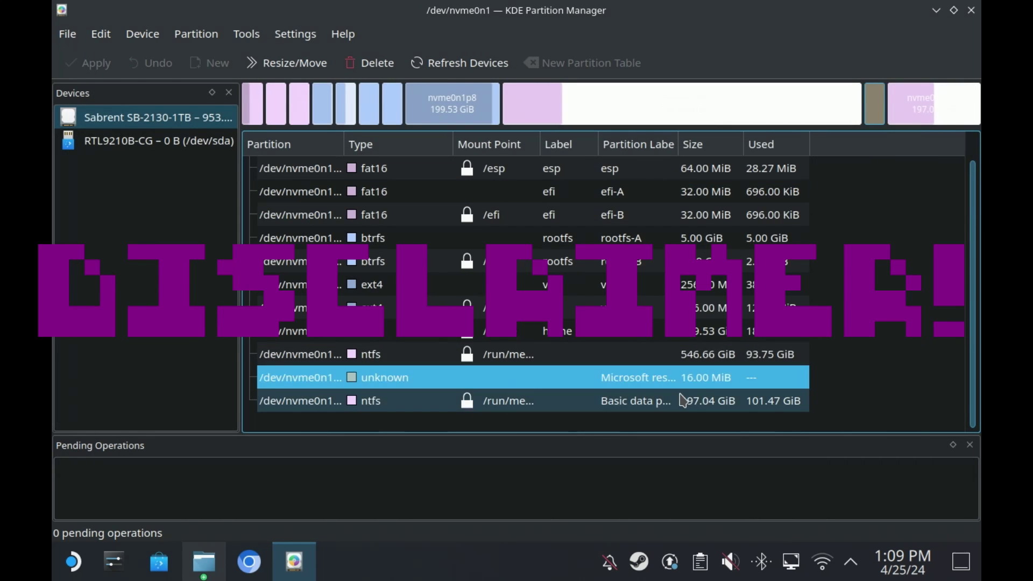
click(484, 359)
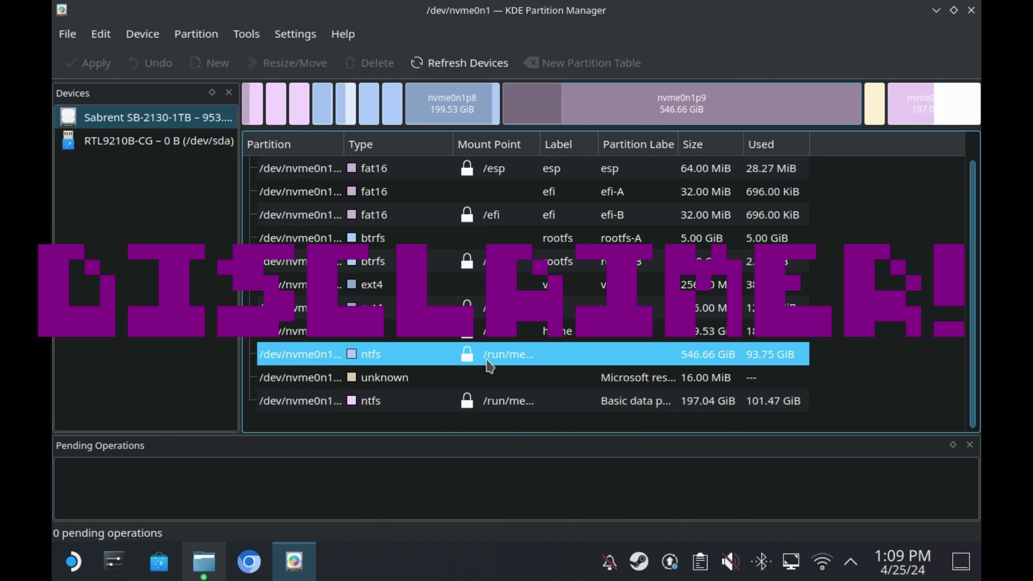
right_click(483, 358)
click(535, 250)
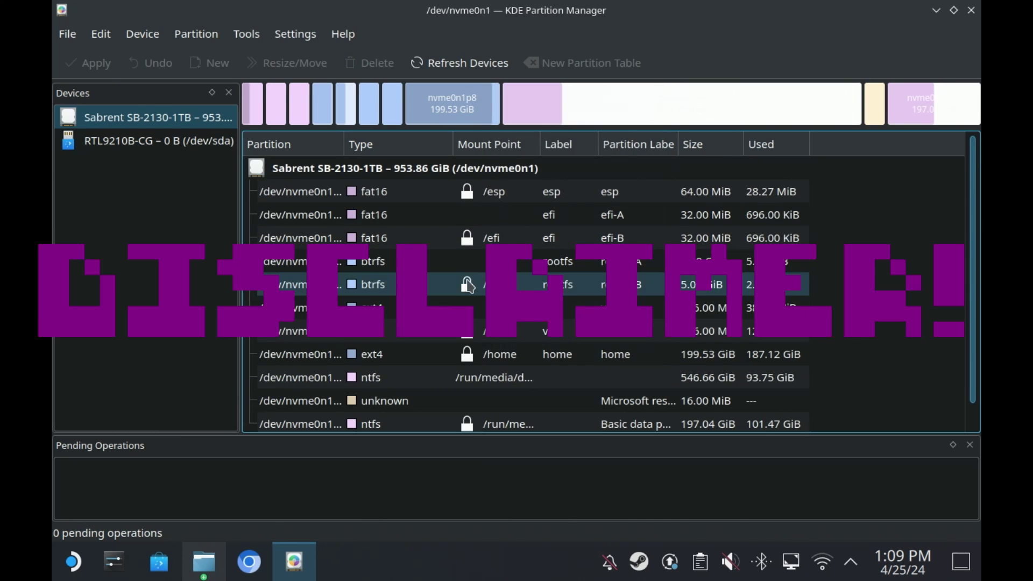
Step: Select the 197.04 GiB NTFS partition and bring up its actions menu
click(484, 403)
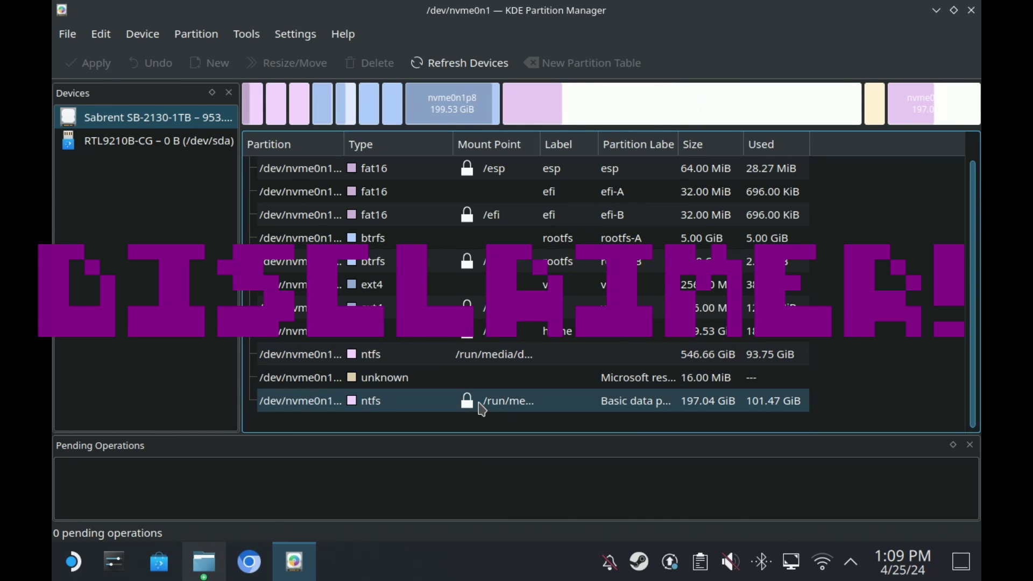
click(482, 381)
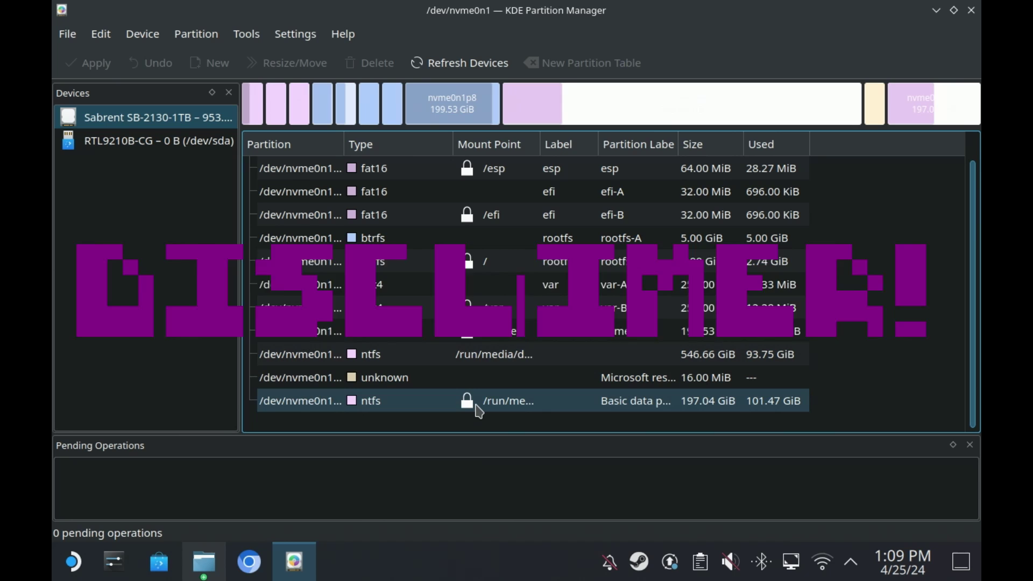
right_click(479, 409)
Step: Unmount the 546.66 GiB NTFS partition again
click(487, 377)
click(487, 357)
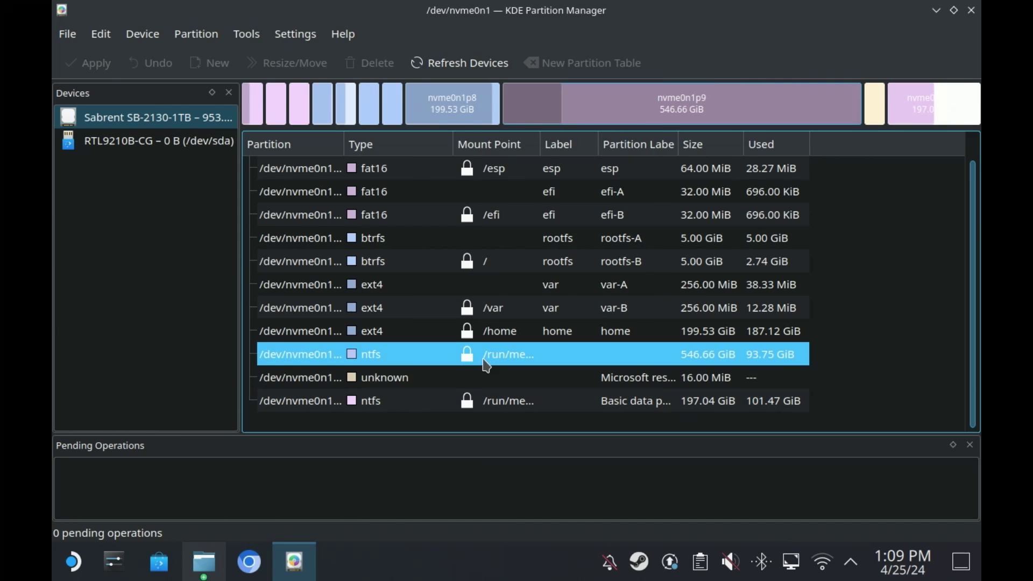
right_click(485, 360)
click(543, 254)
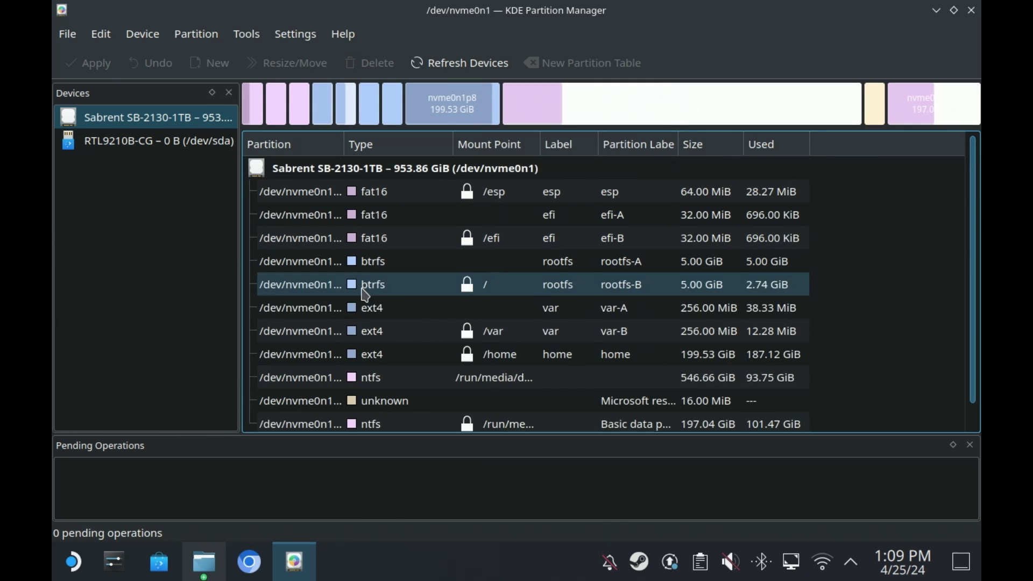
Step: Unmount the 197.04 GiB NTFS partition
click(497, 398)
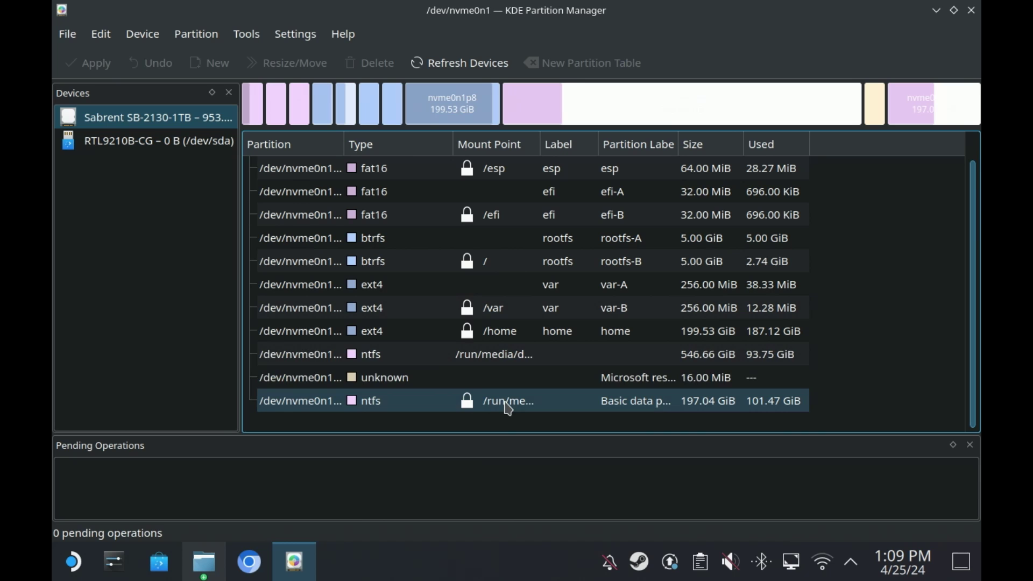
click(484, 382)
click(478, 402)
right_click(477, 403)
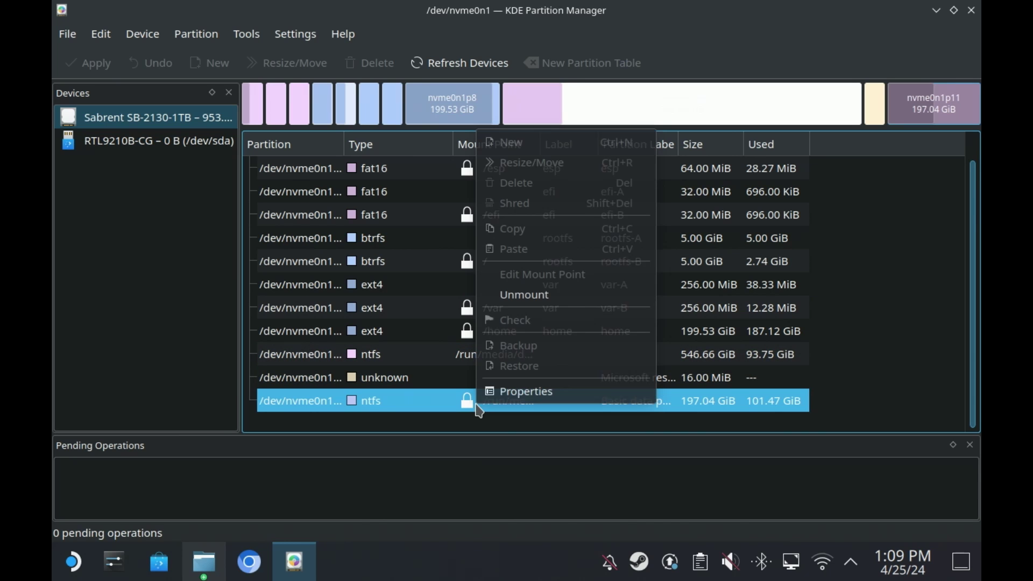
click(520, 297)
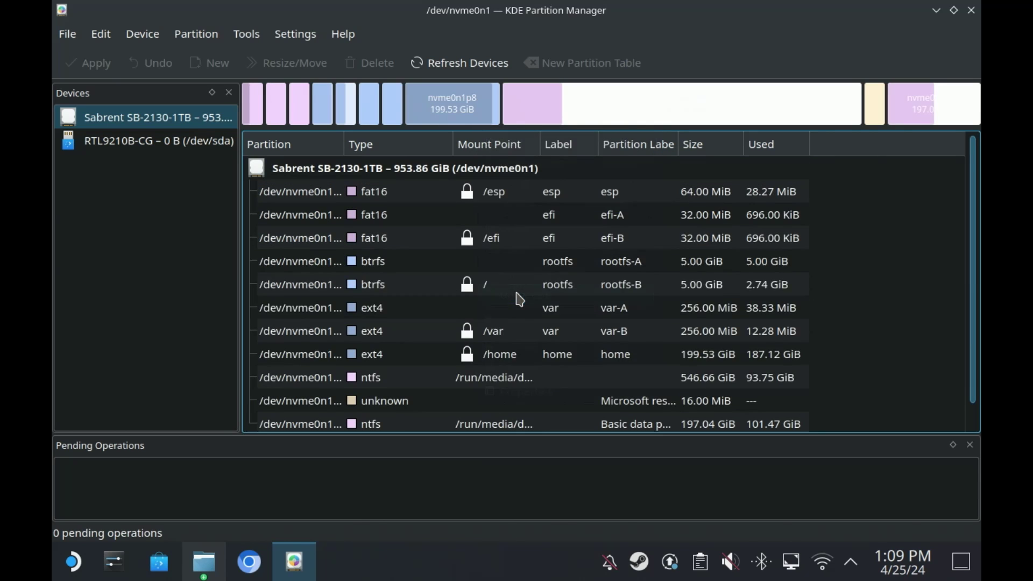
Step: Delete the 546.66 GiB NTFS, 16 MiB reserved and 197.04 GiB NTFS partitions, then select /home
right_click(487, 386)
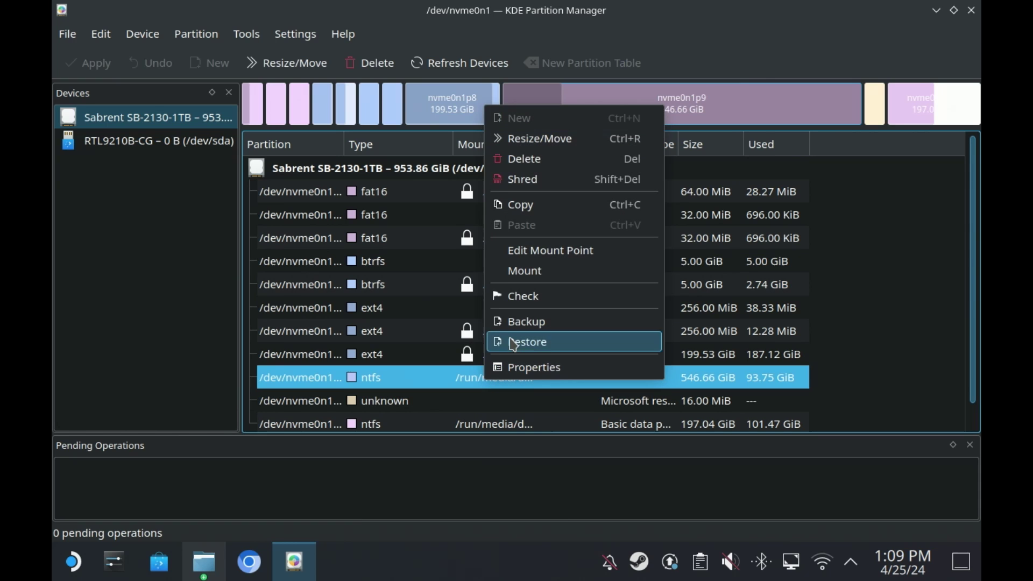
click(563, 165)
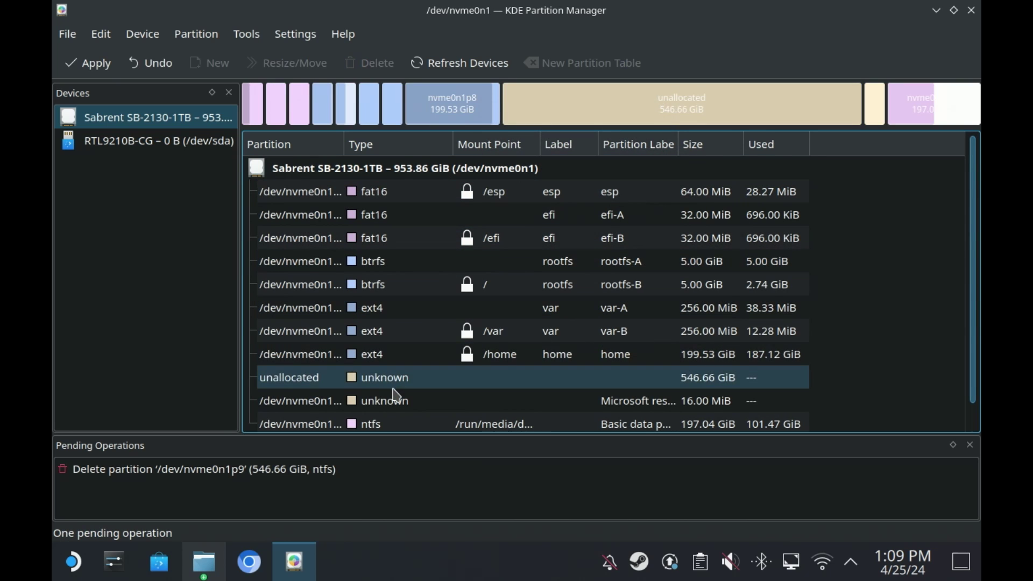
scroll(393, 399, down, 1)
right_click(420, 376)
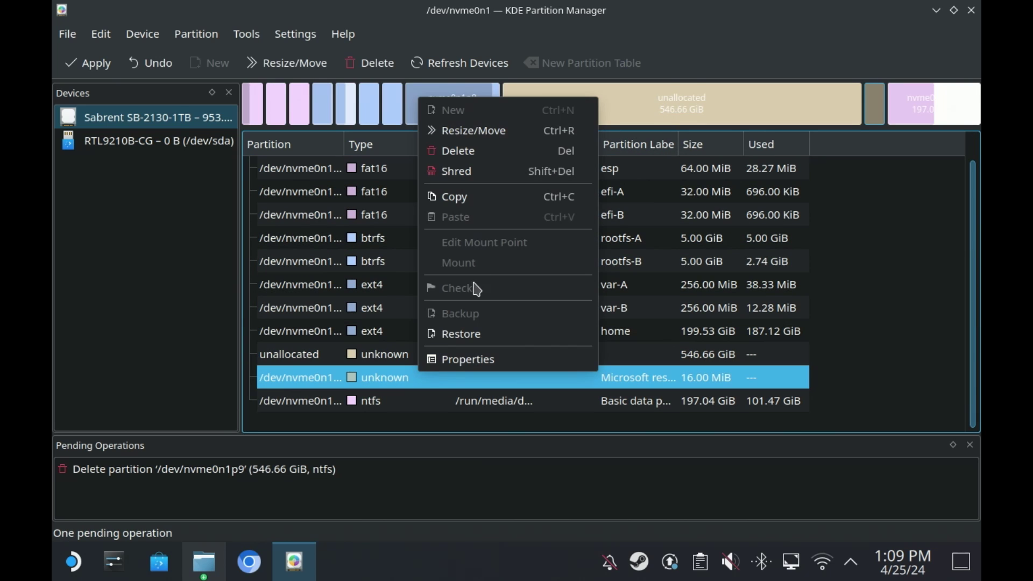
click(479, 152)
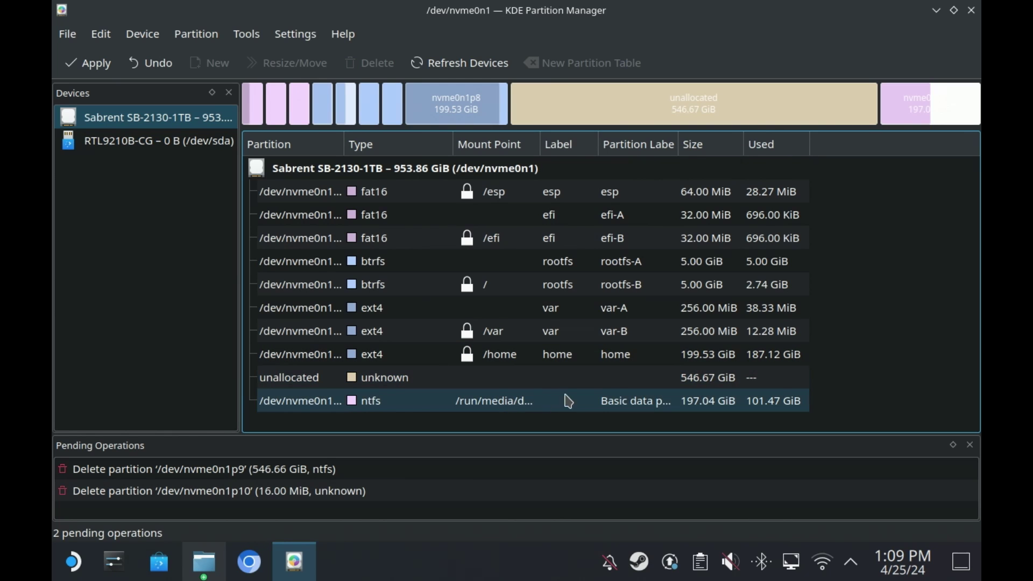
right_click(526, 402)
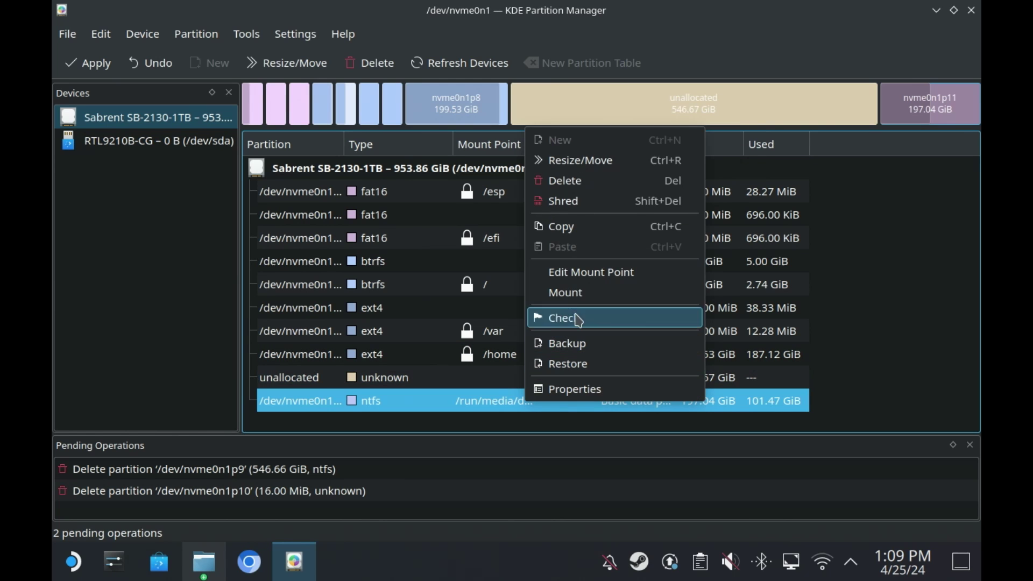
click(573, 181)
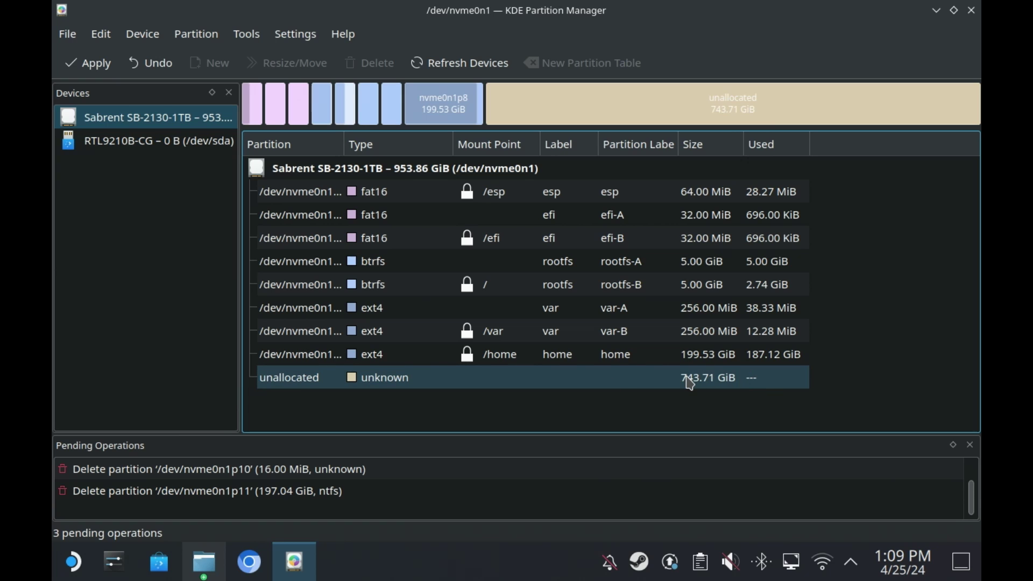
click(488, 363)
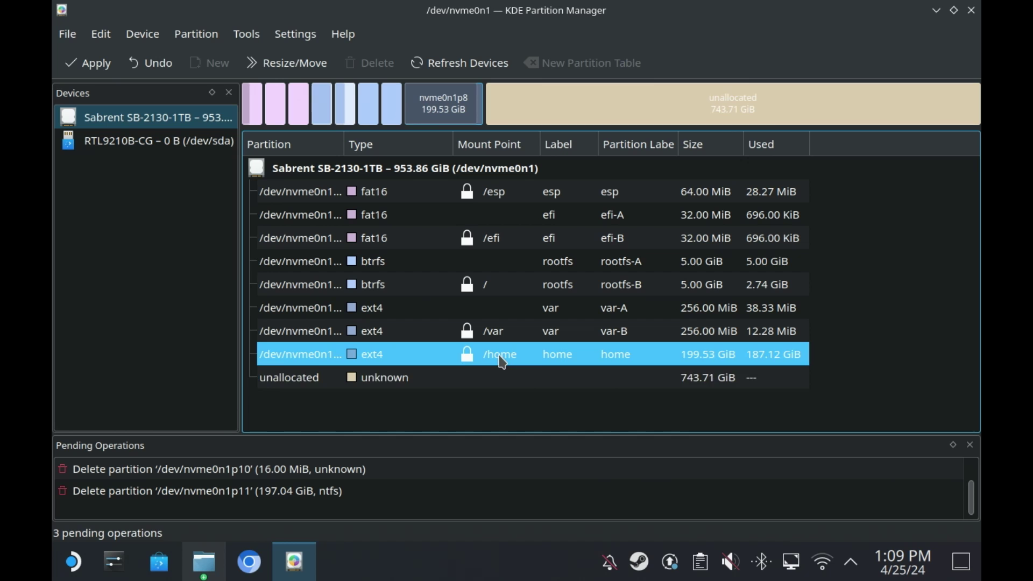
Step: Launch the Konsole terminal from the application menu
click(71, 565)
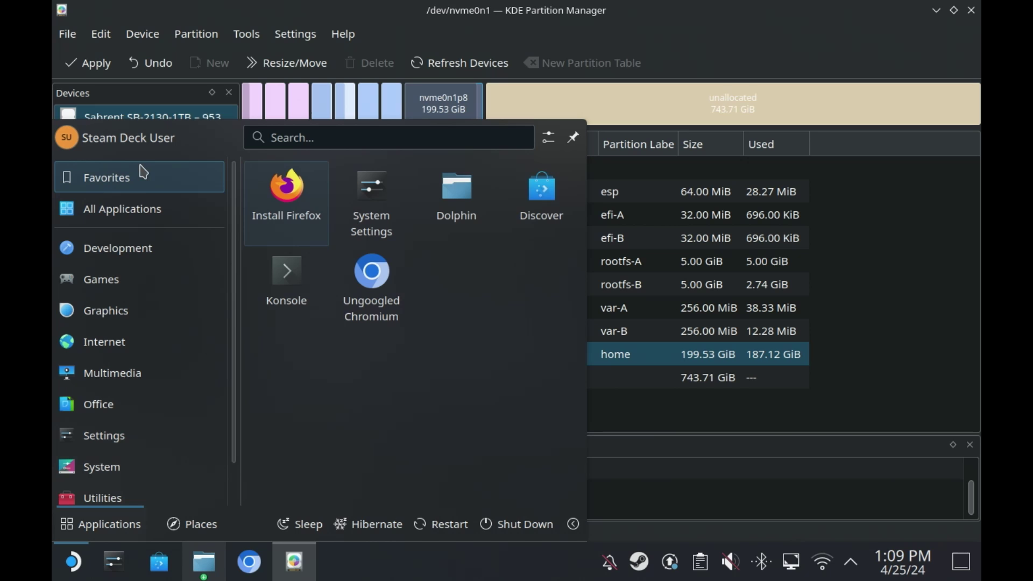
click(285, 279)
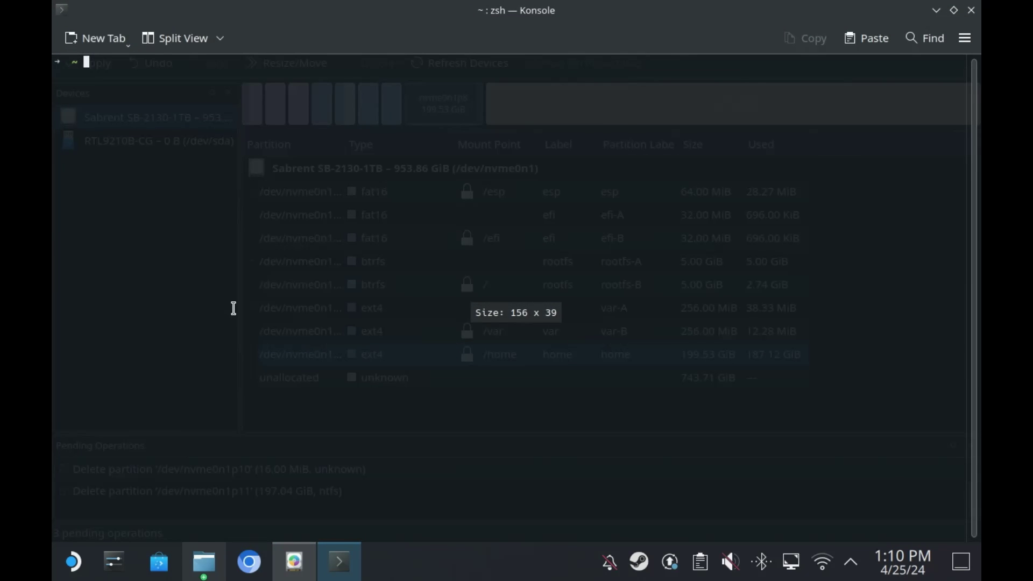
scroll(330, 256, up, 5)
scroll(326, 257, up, 2)
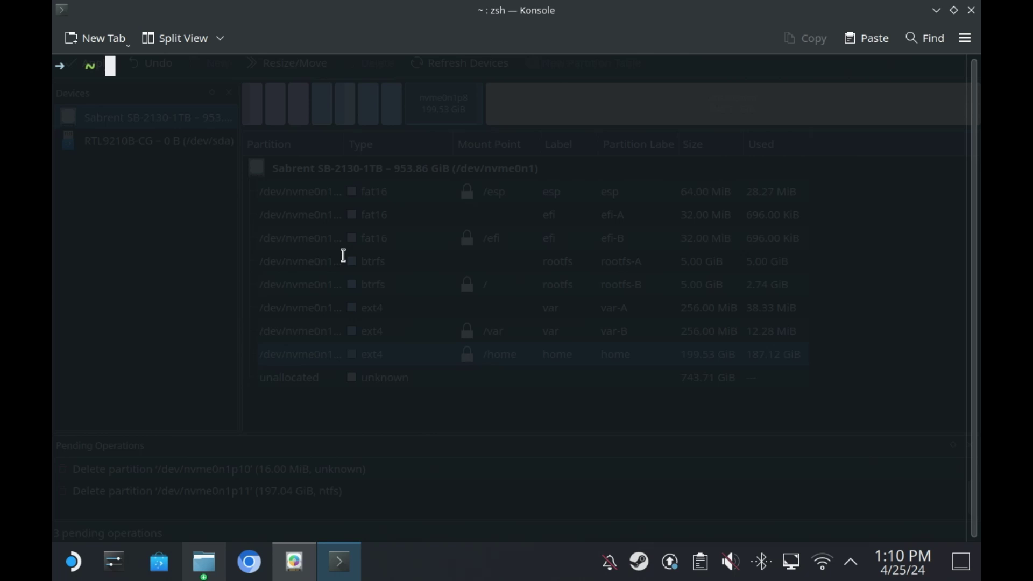
Step: Open /etc/fstab in nano, highlight x-systemd.growfs on the /home line, and return to Partition Manager
text(nan)
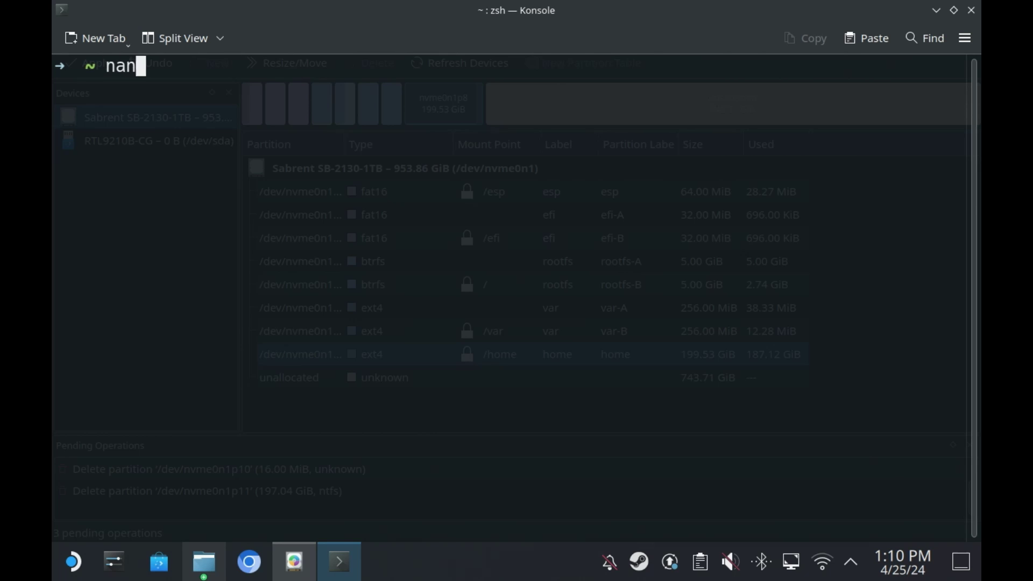
text(o /et)
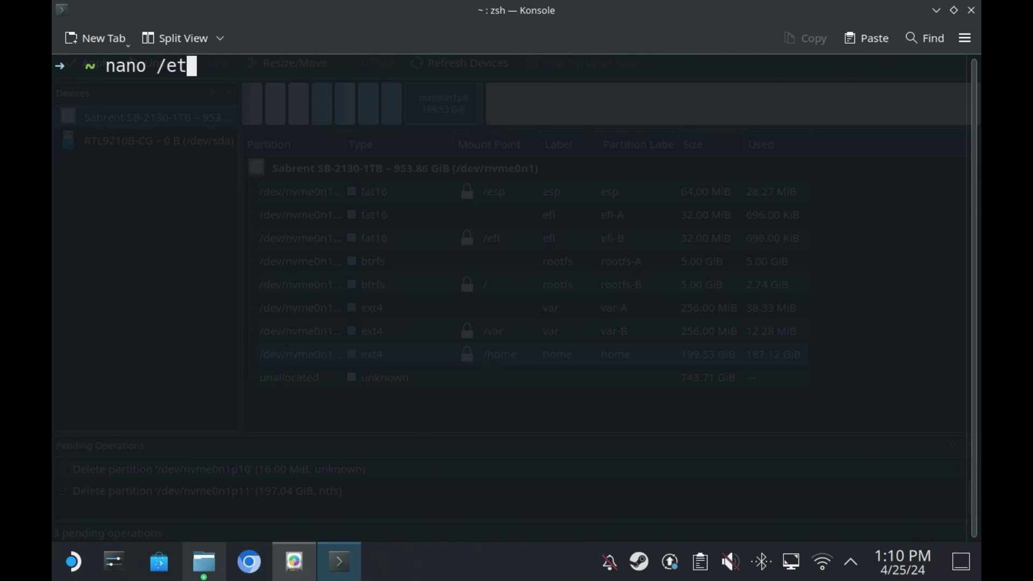
text(c/fstab)
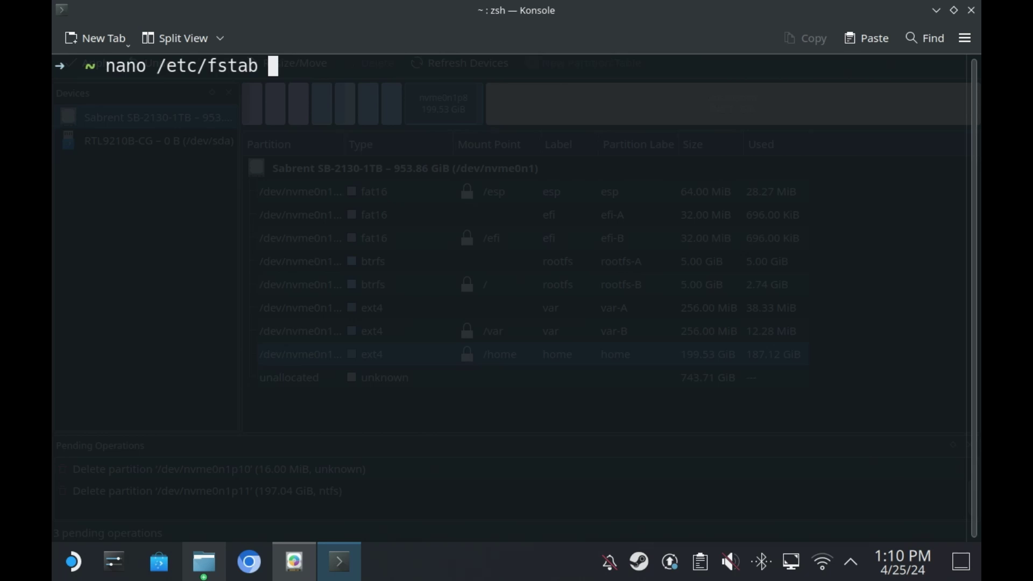
key(Return)
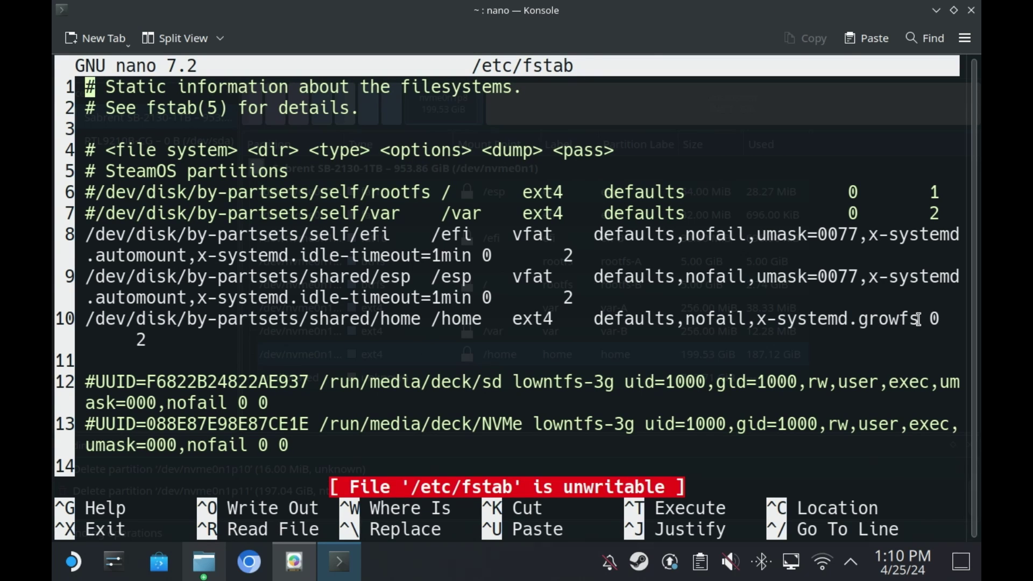
drag(918, 320, 762, 320)
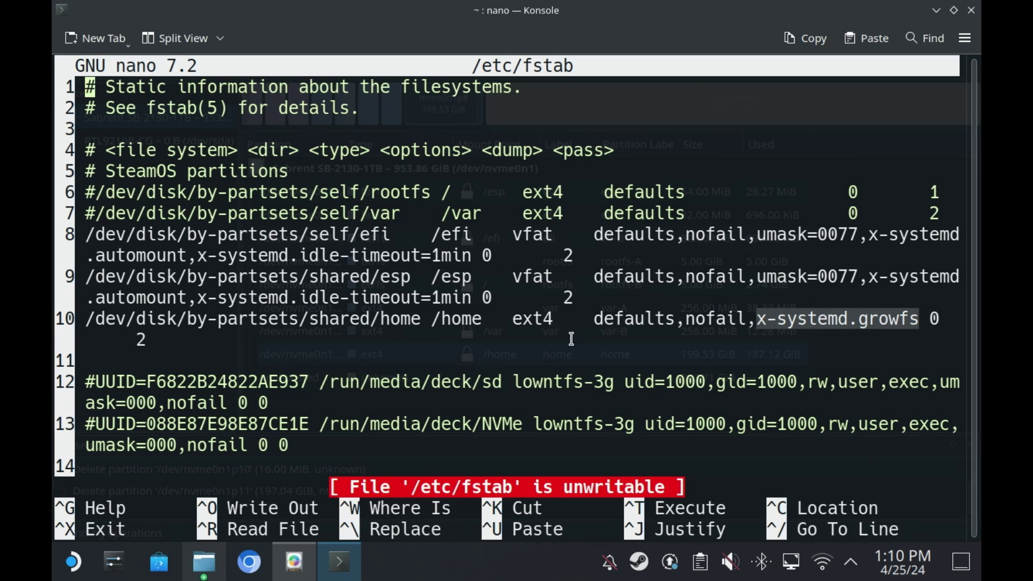
click(310, 578)
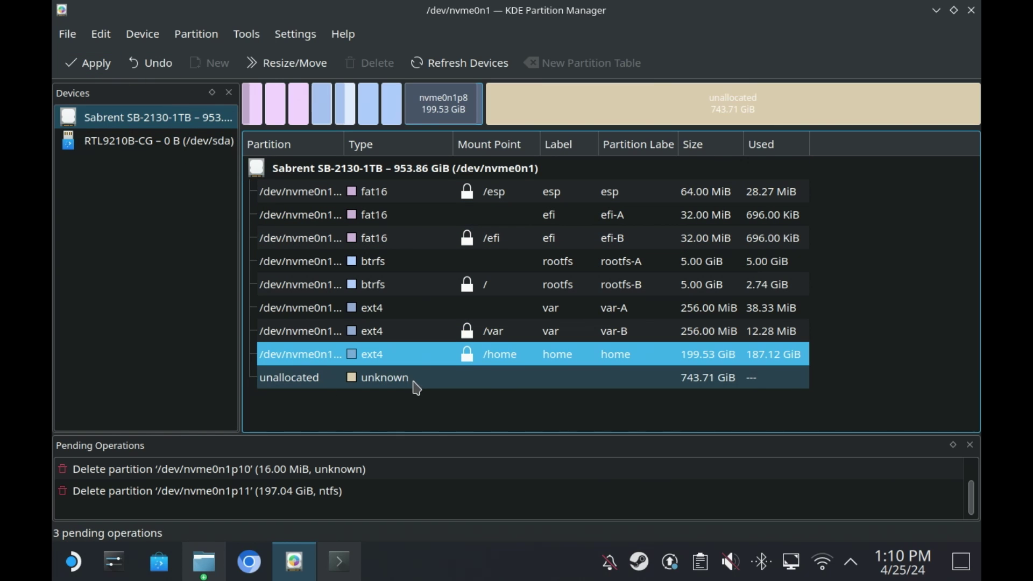
Step: Apply the three queued deletions and dismiss the error report for the 197.04 GiB NTFS partition
click(395, 379)
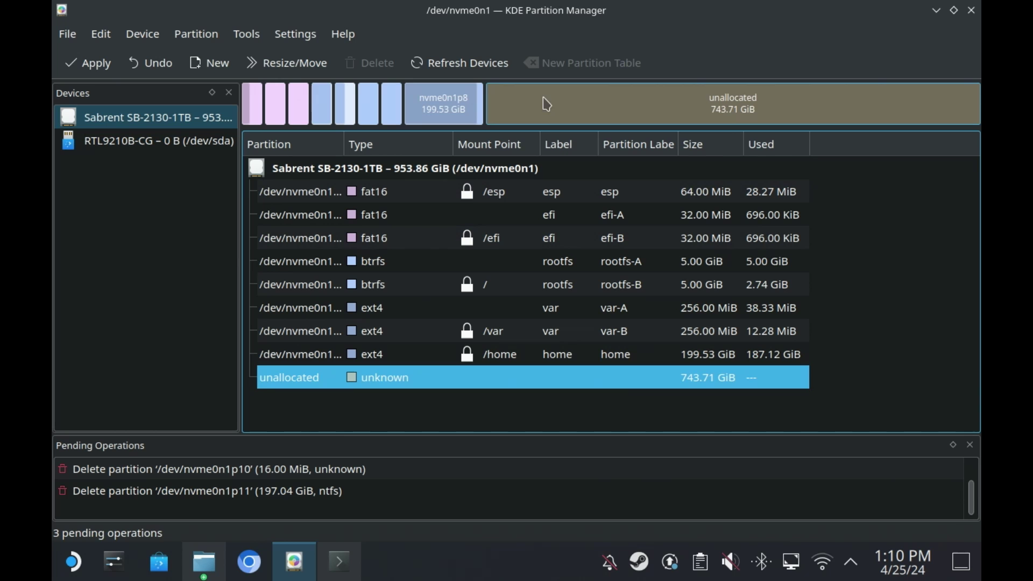
click(88, 63)
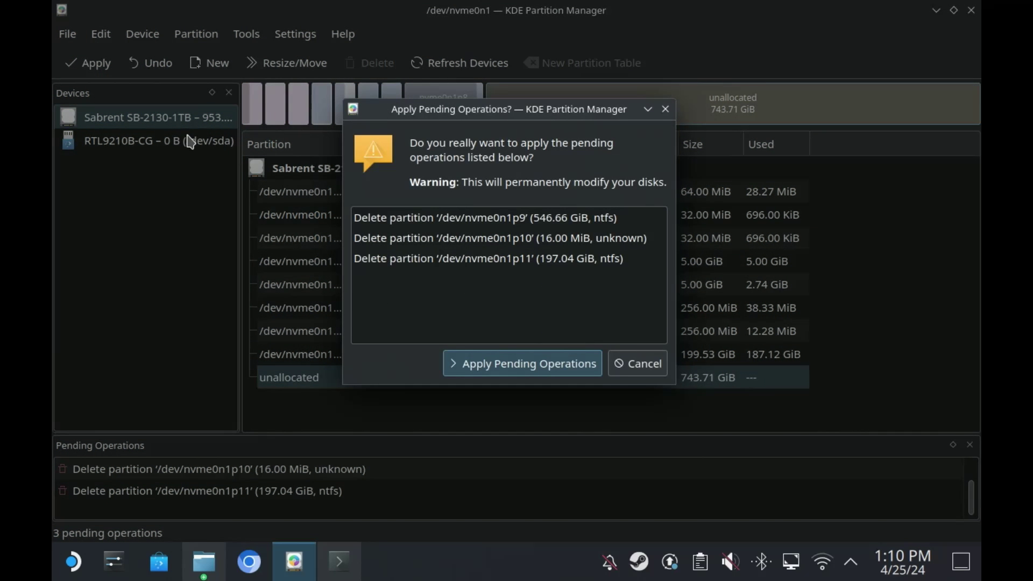
click(477, 364)
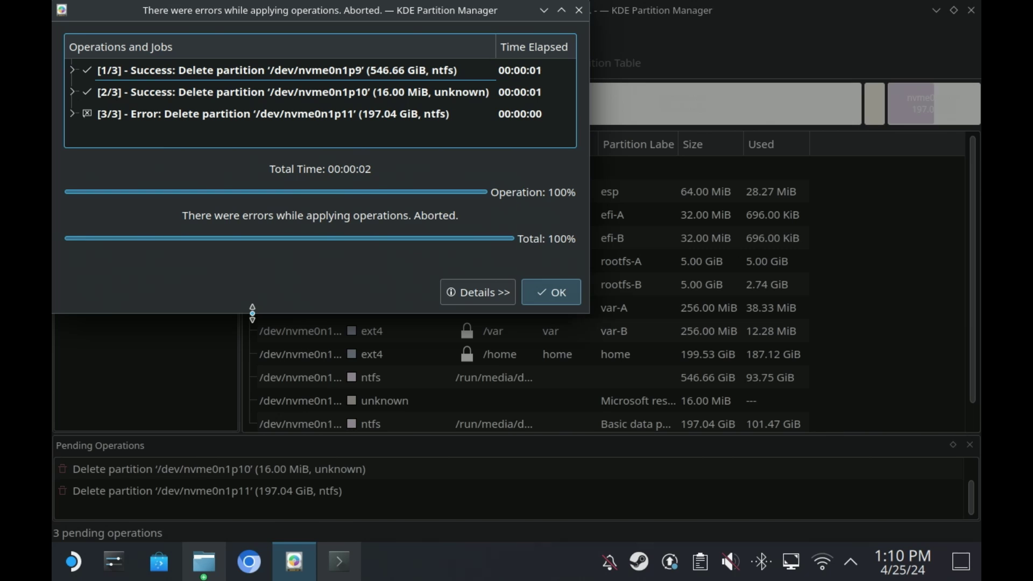
click(544, 292)
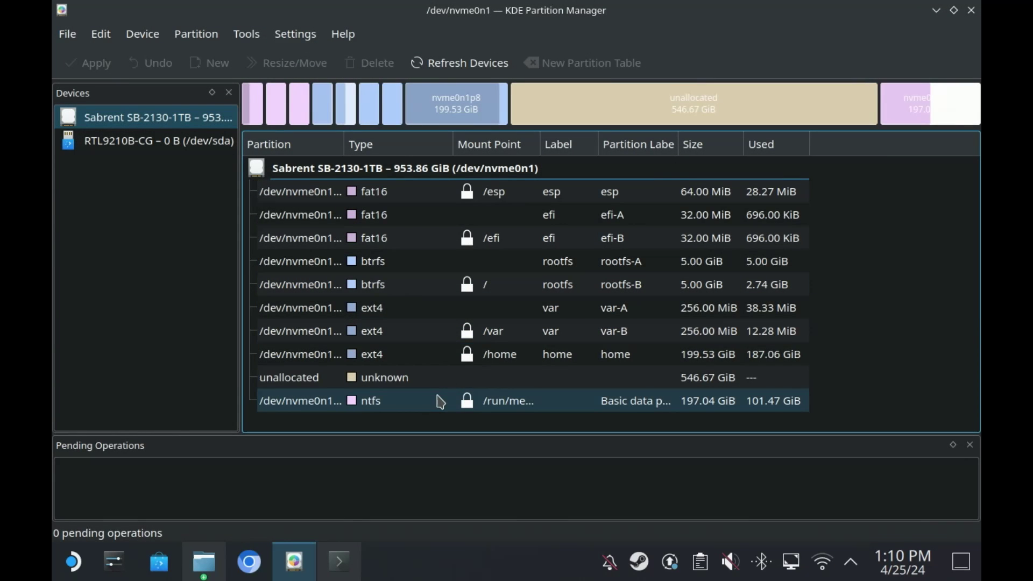
Step: Unmount the remaining 197.04 GiB NTFS partition
click(563, 401)
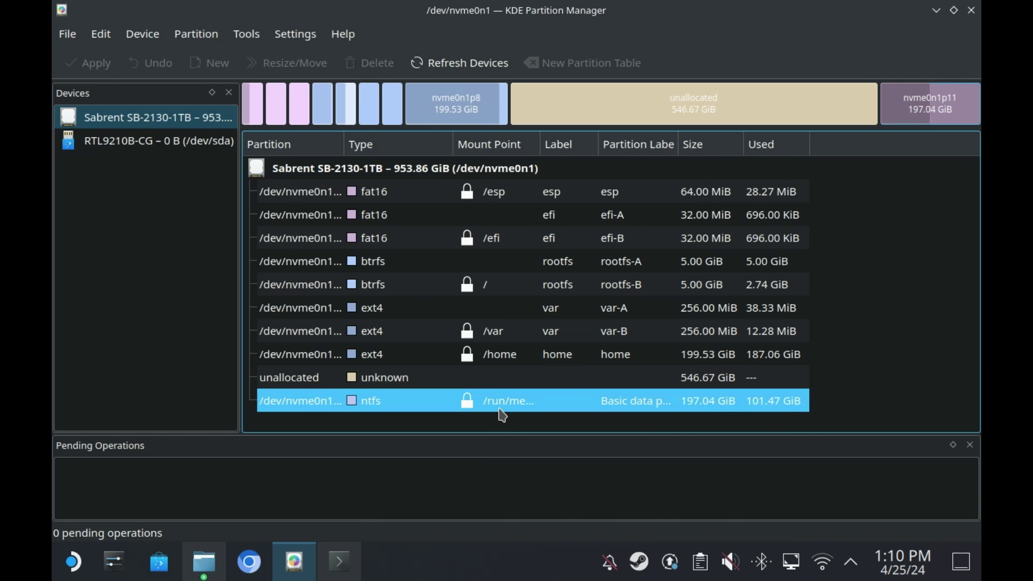
right_click(503, 411)
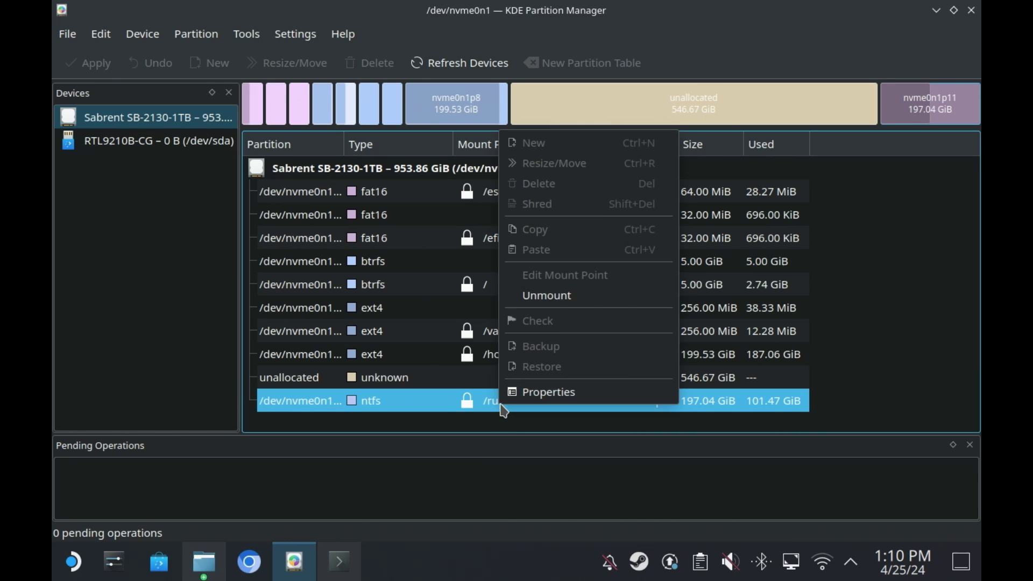
click(540, 297)
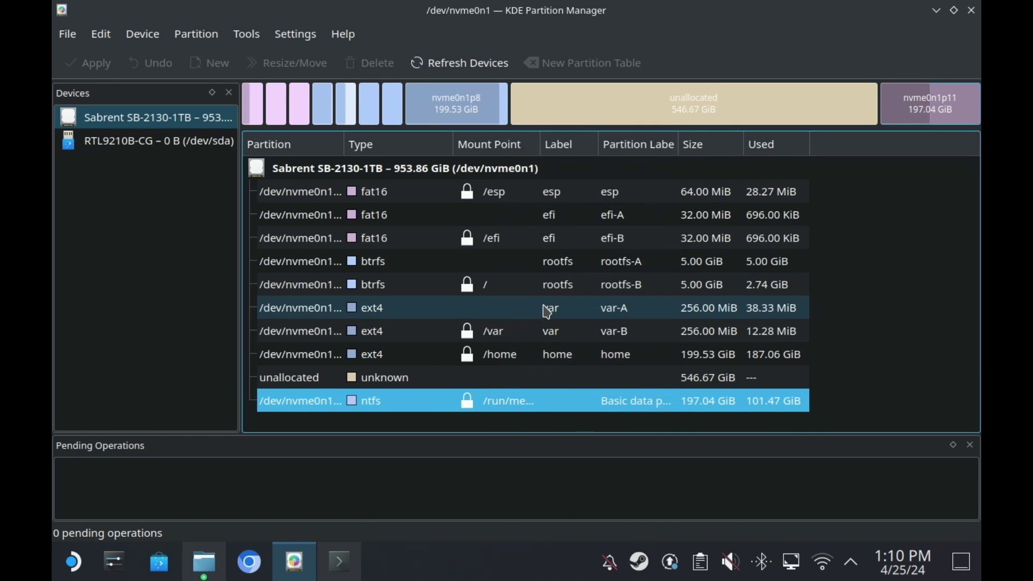
click(505, 401)
right_click(497, 398)
click(532, 287)
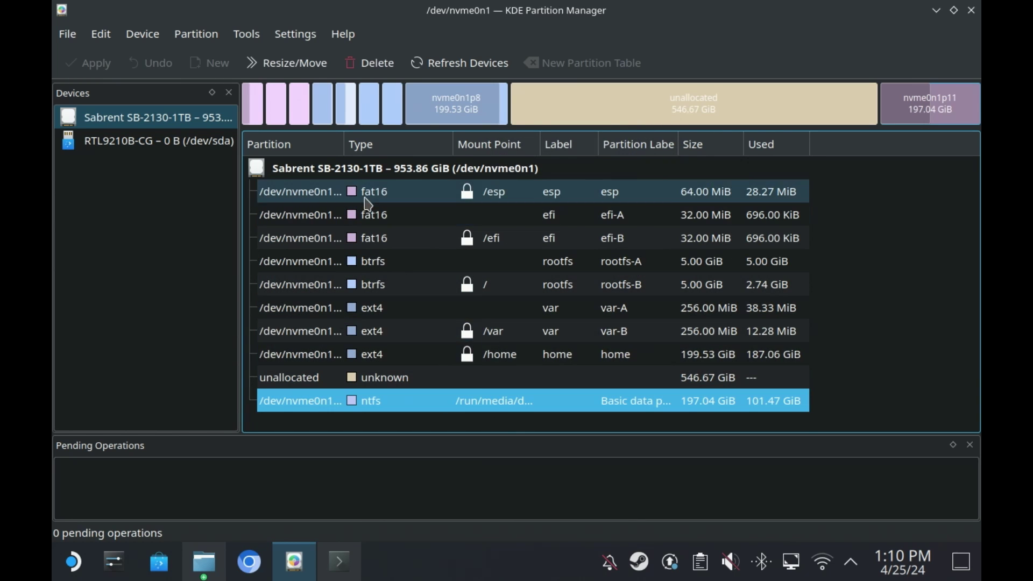
Step: Delete the 197.04 GiB NTFS partition and apply it, leaving 743.71 GiB unallocated
right_click(476, 402)
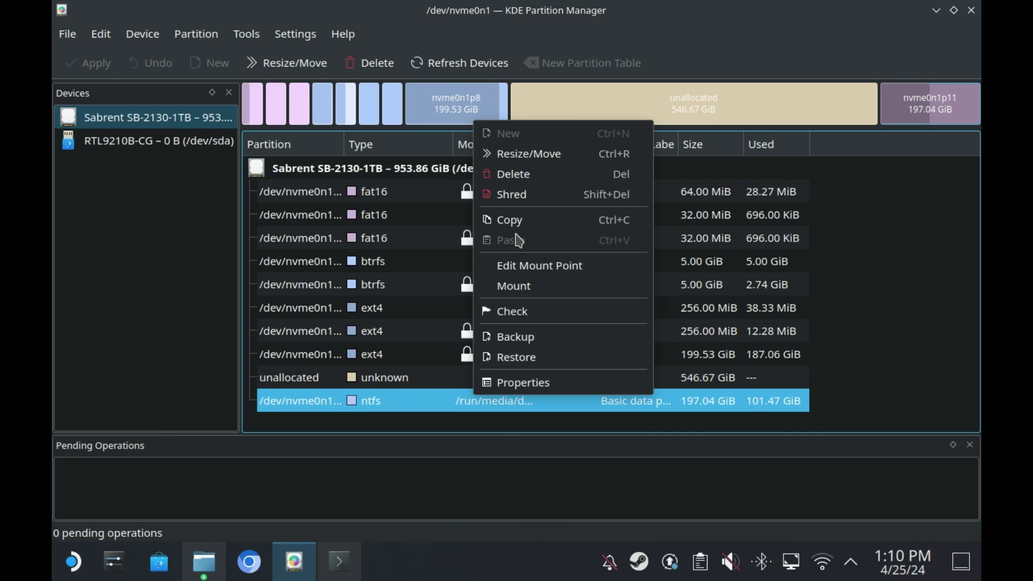
click(501, 175)
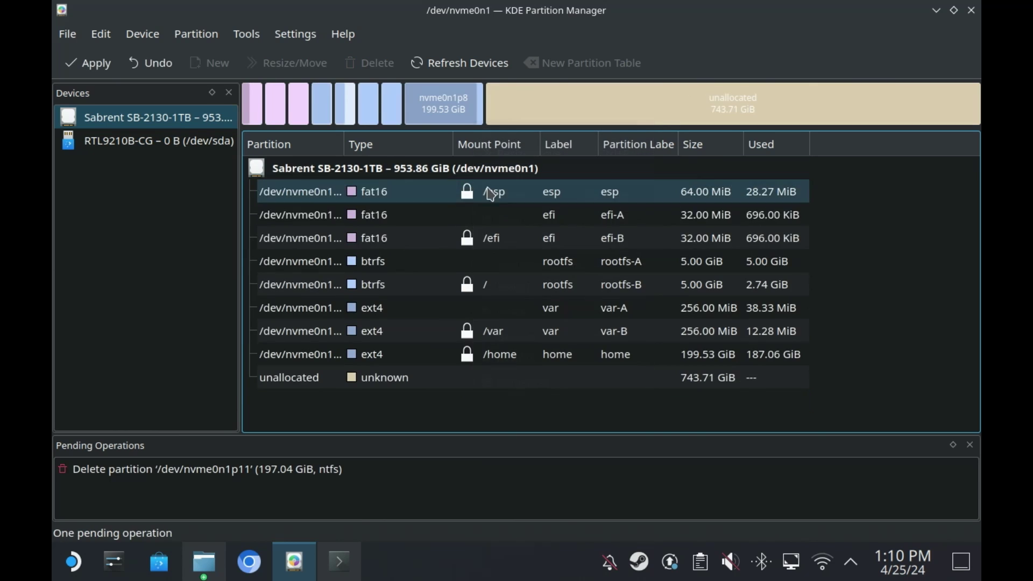
click(96, 69)
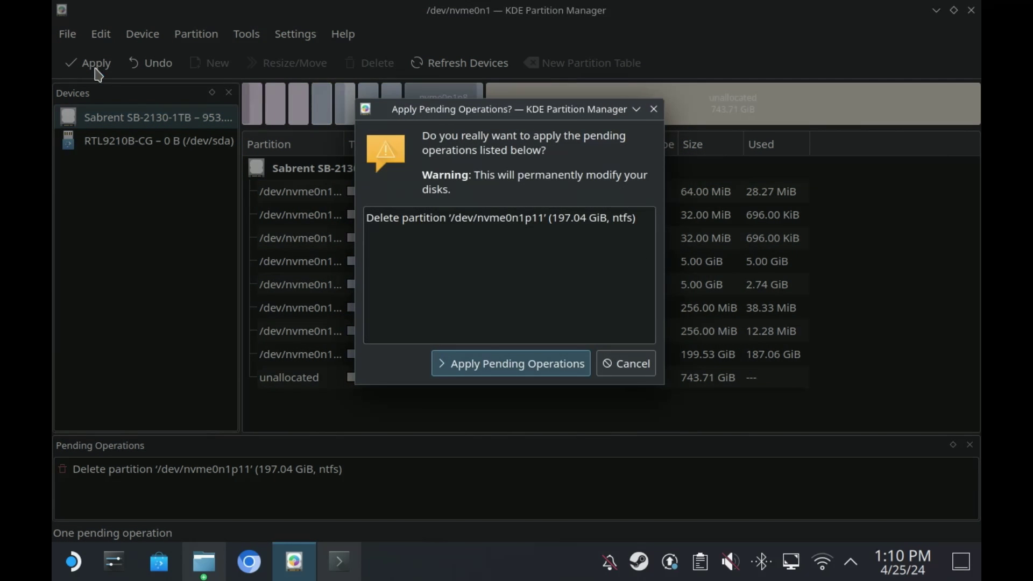
click(493, 365)
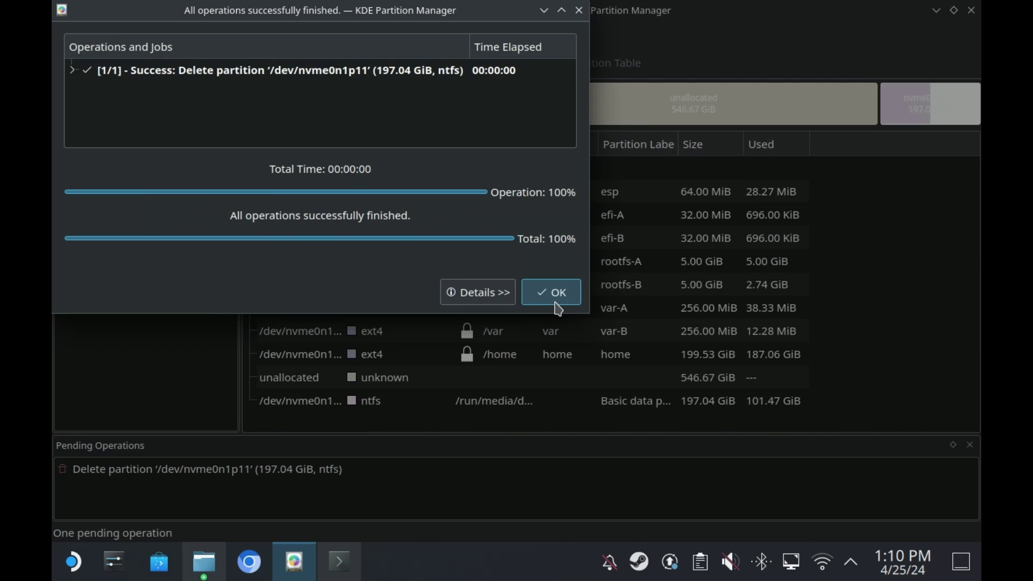
click(560, 303)
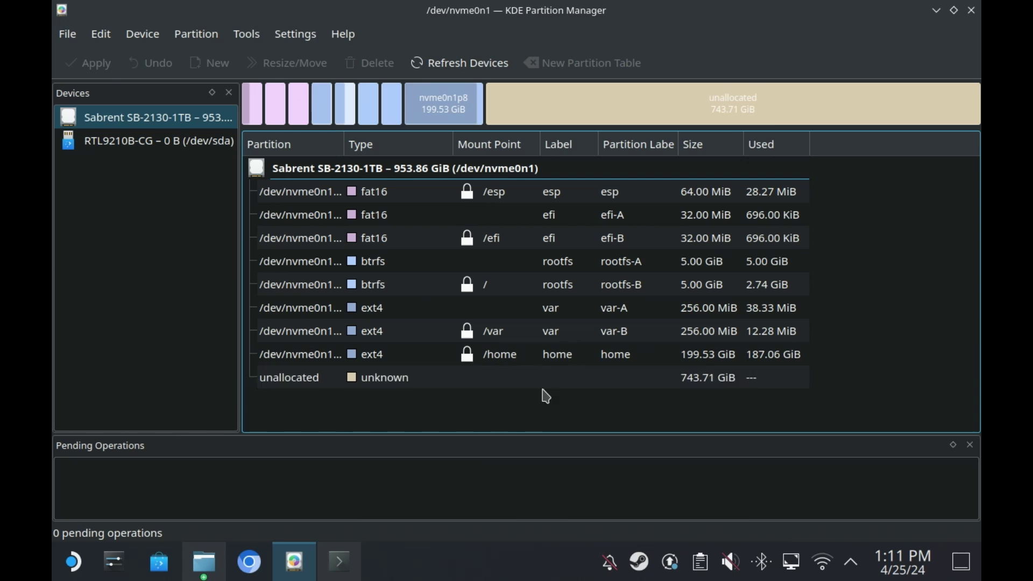
Step: Rescan devices, confirm 743.71 GiB stays unallocated beside /home, then bring up the application launcher
click(449, 370)
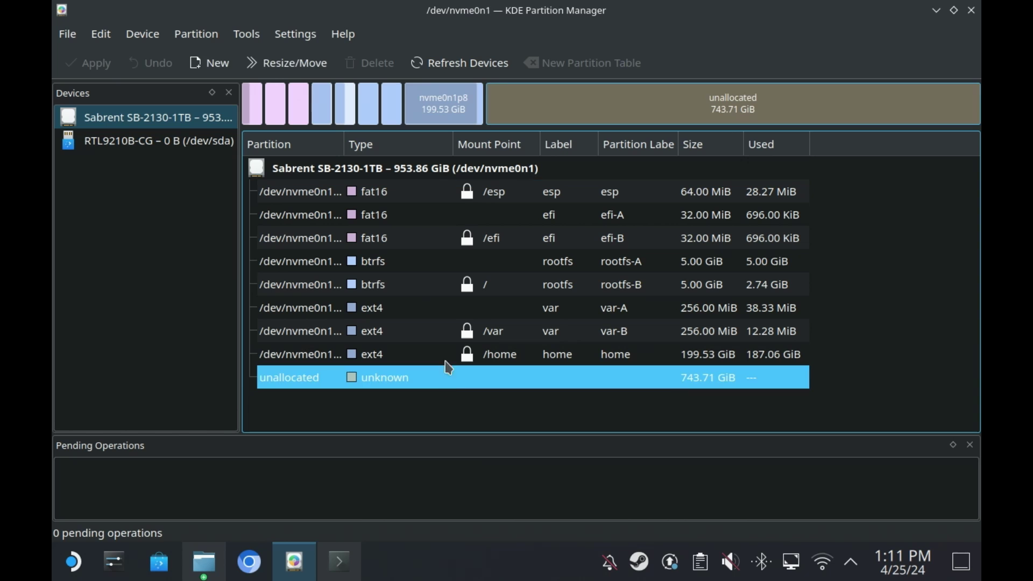
click(447, 60)
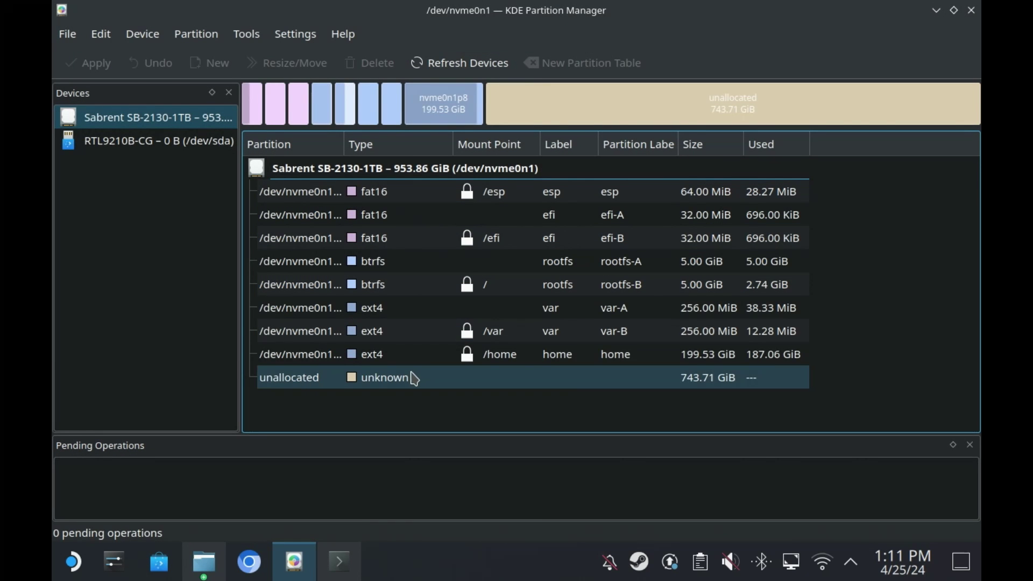
click(665, 362)
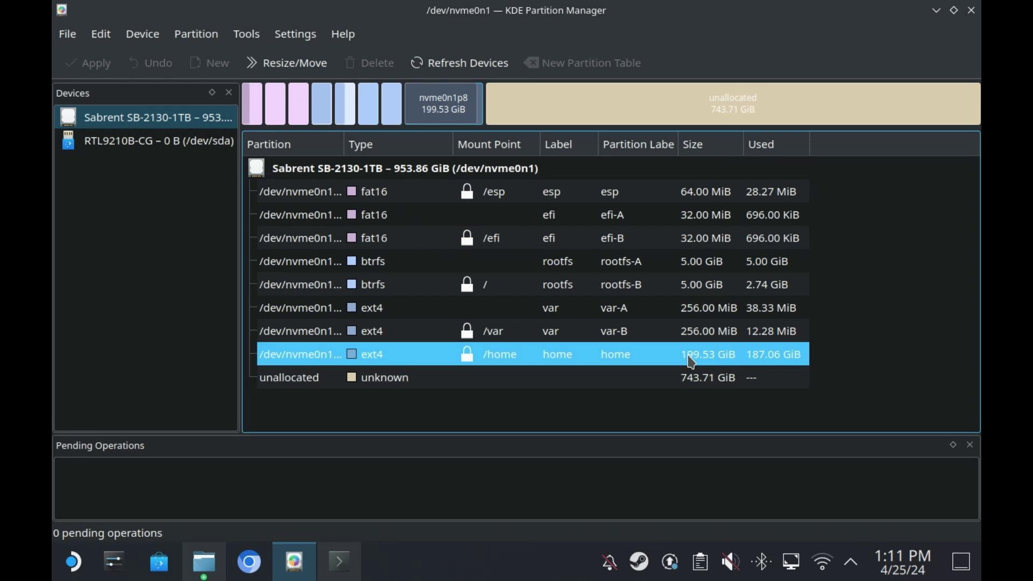
click(561, 381)
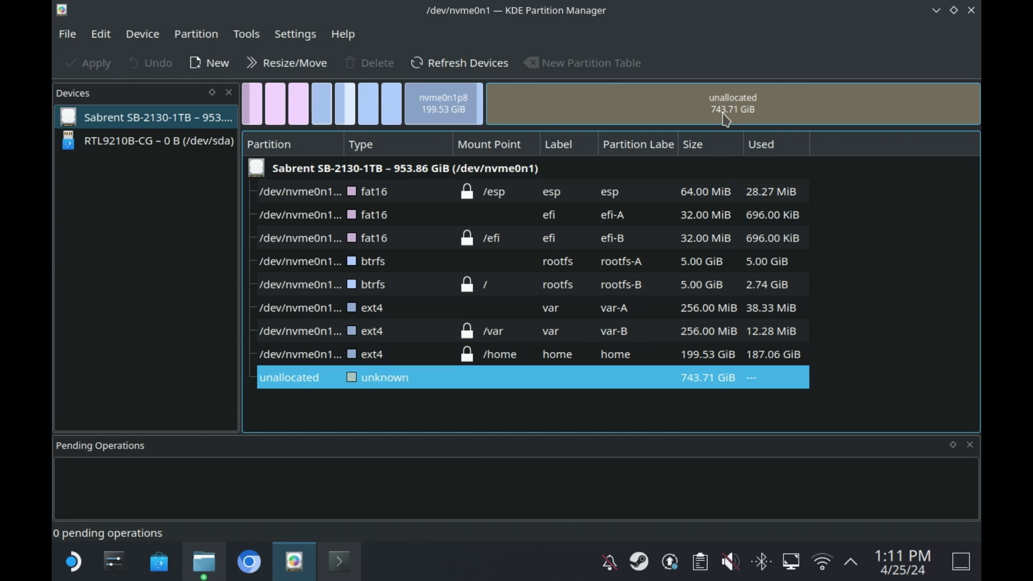
click(420, 354)
click(73, 562)
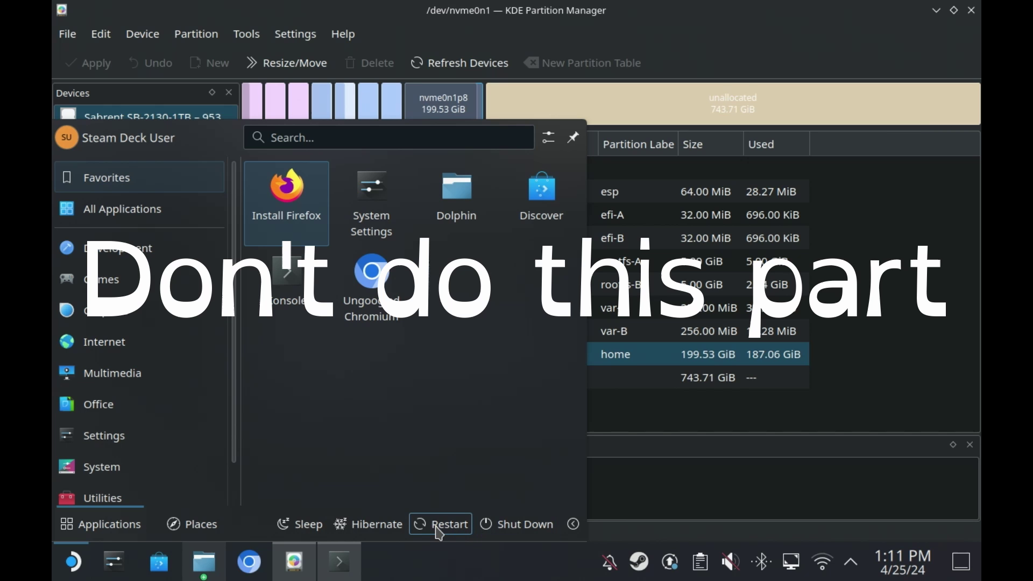
Step: Shut the Deck down and boot SteamOS instead of Windows Boot Manager
click(500, 525)
click(570, 351)
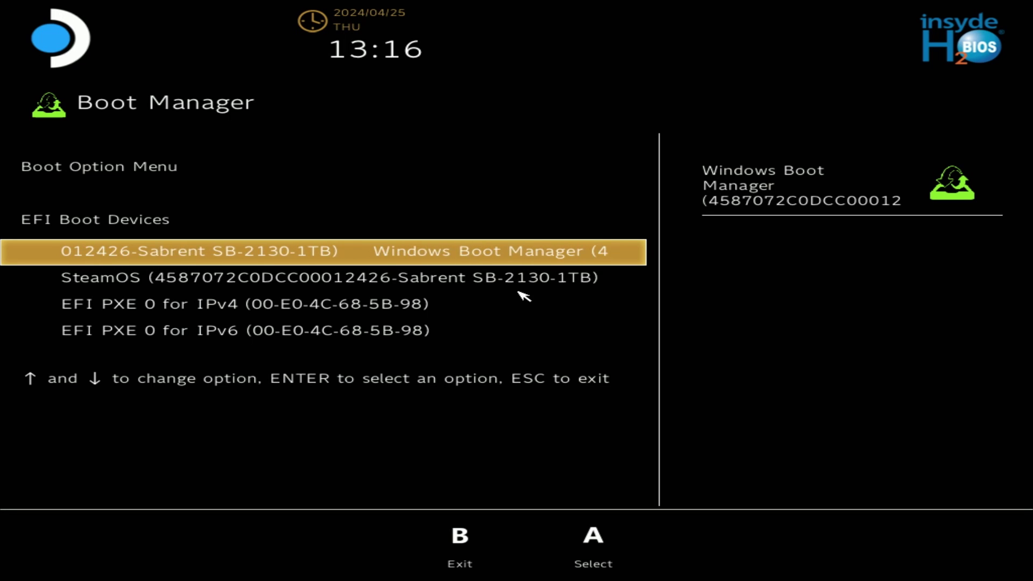
key(Down)
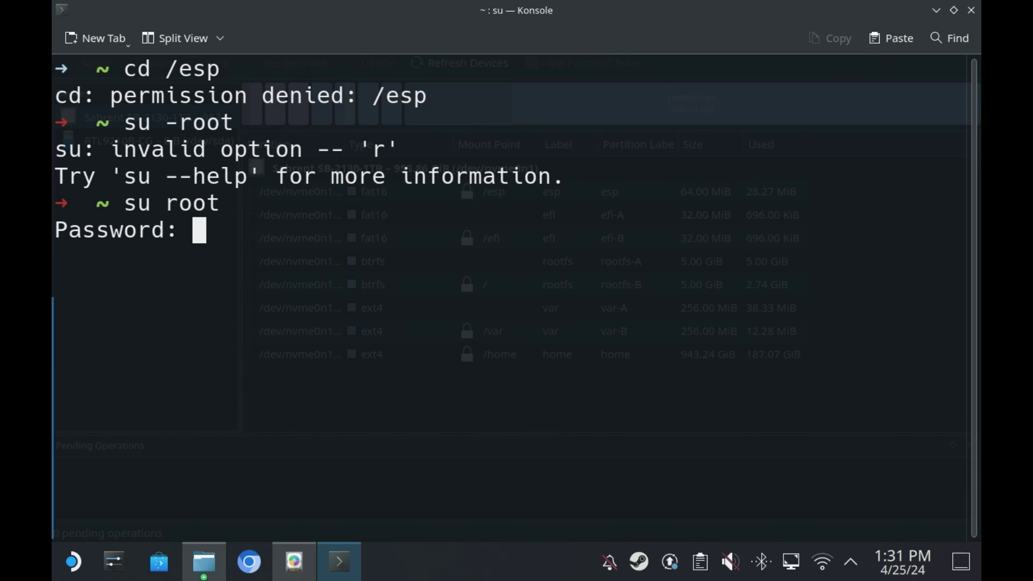
Step: Try su root twice with the root password, then clear the terminal
key(Return)
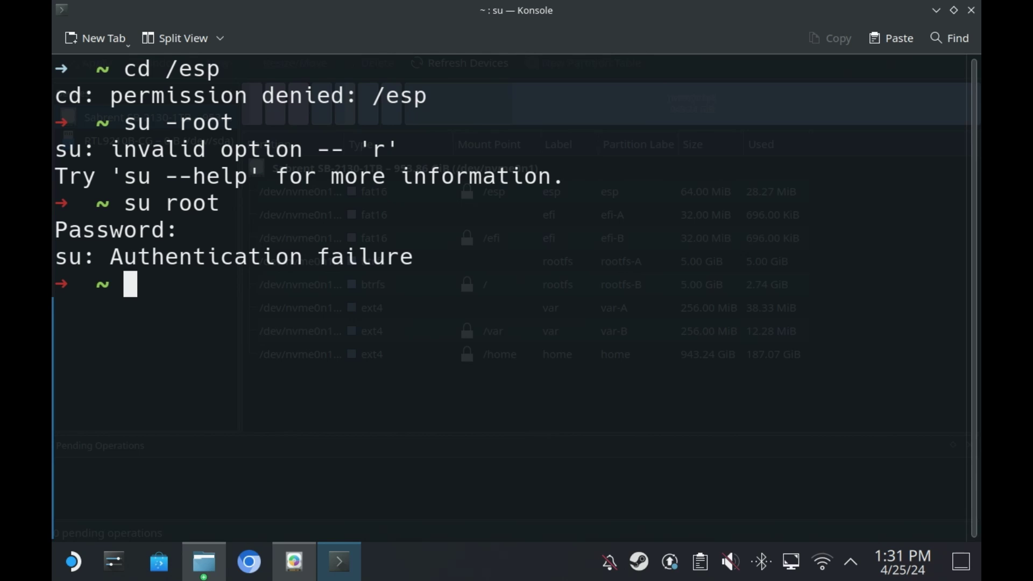
key(Up)
key(Return)
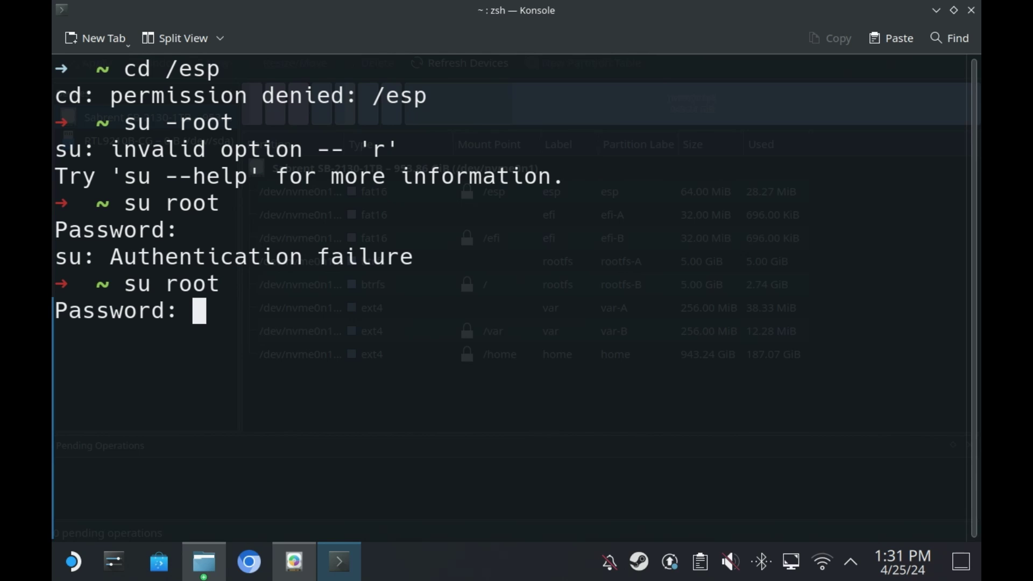
key(Return)
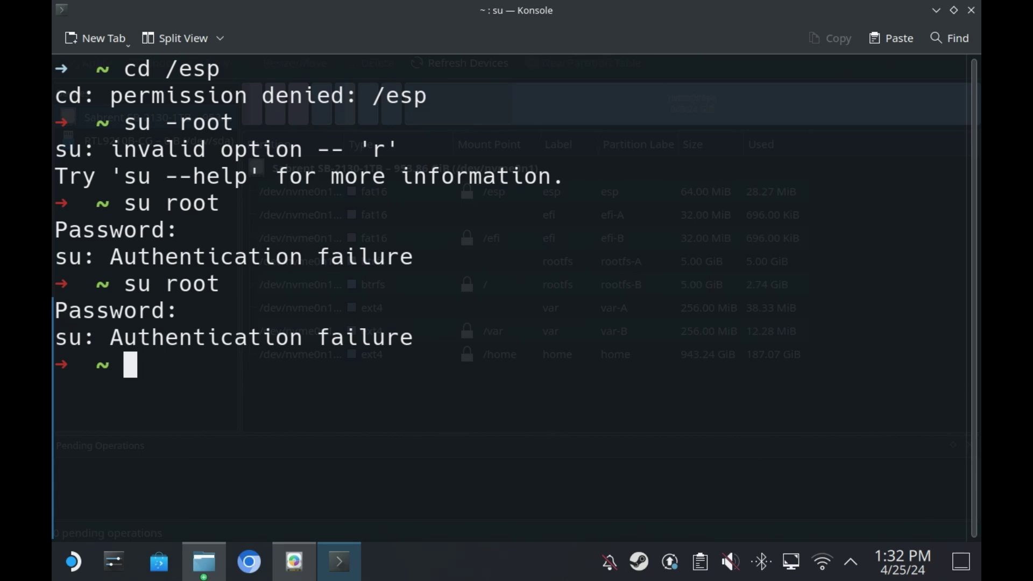
text(clear)
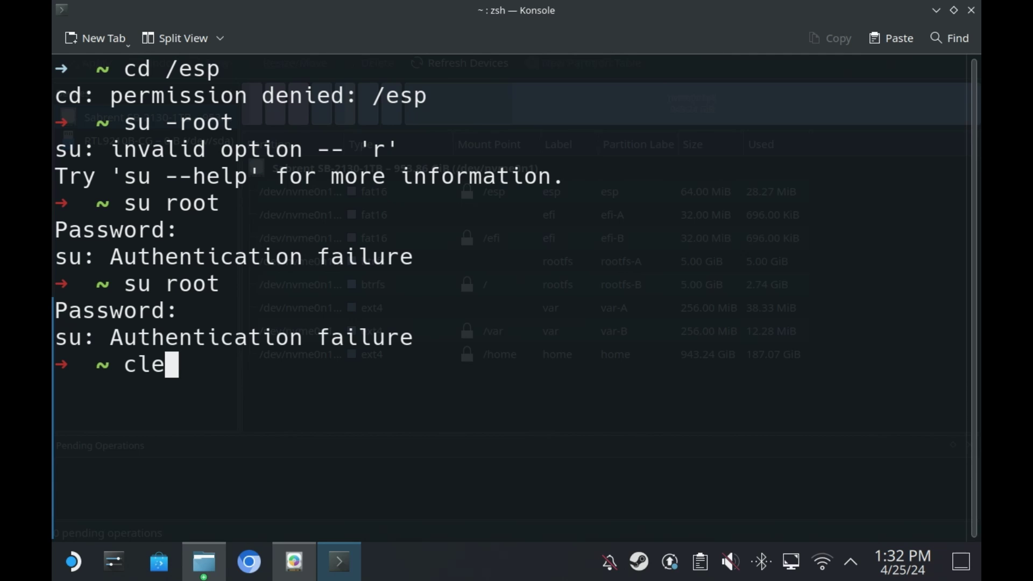
key(Return)
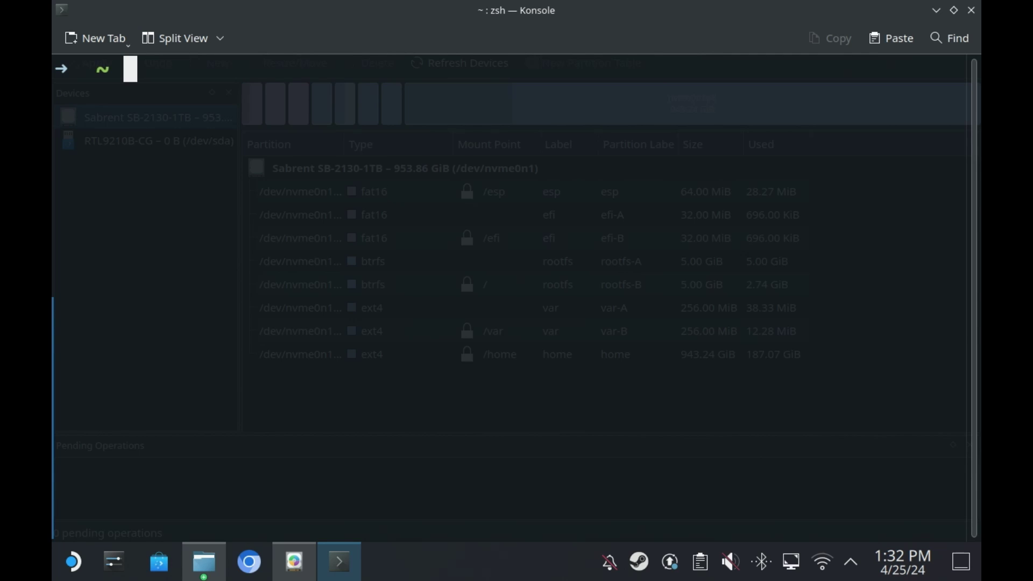
Step: Open a root shell with sudo bash, change into /esp and list its contents
text(sudo )
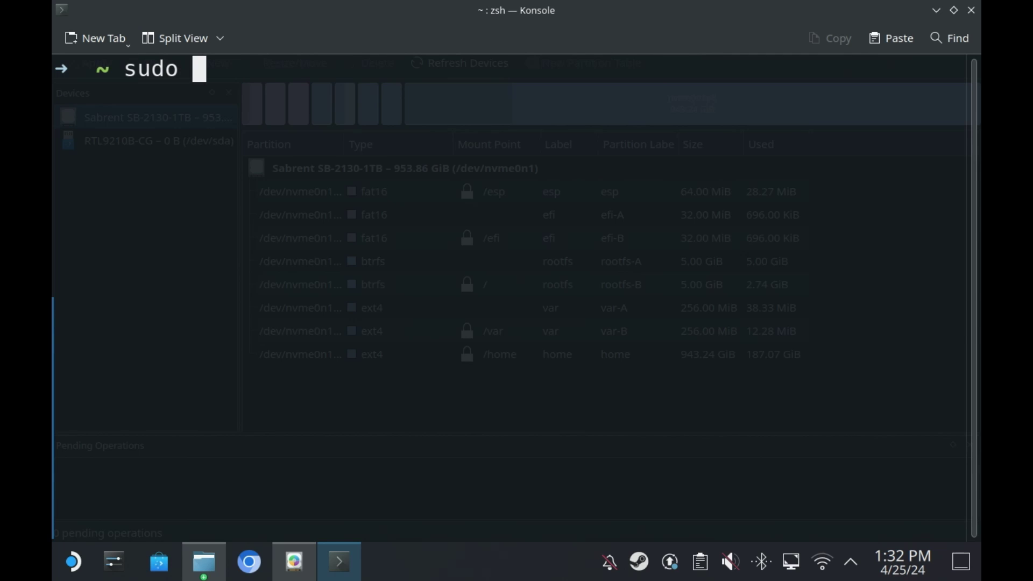
text(basj)
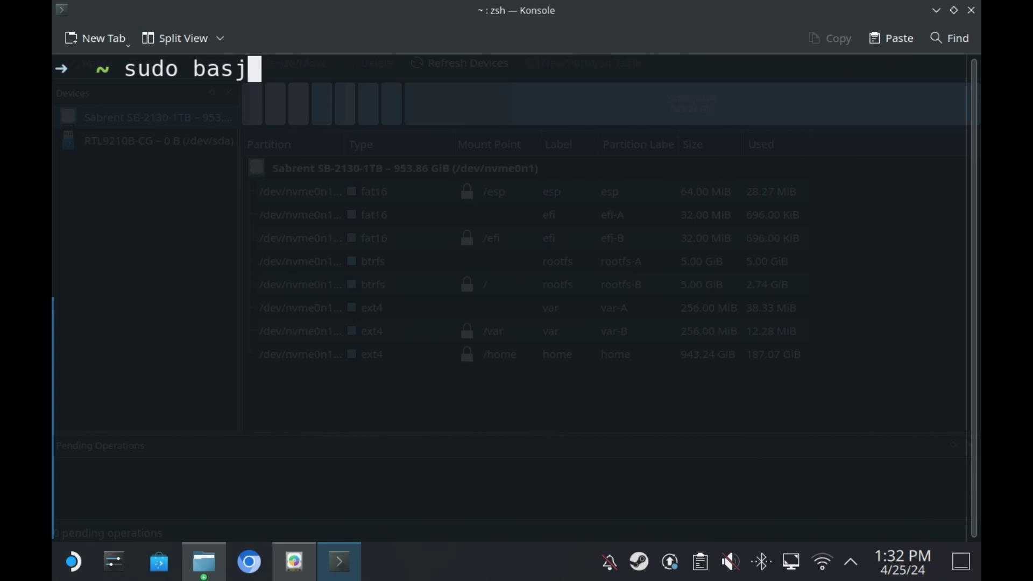
key(BackSpace)
text(h)
key(Return)
key(ctrl+l)
text(cd /esp)
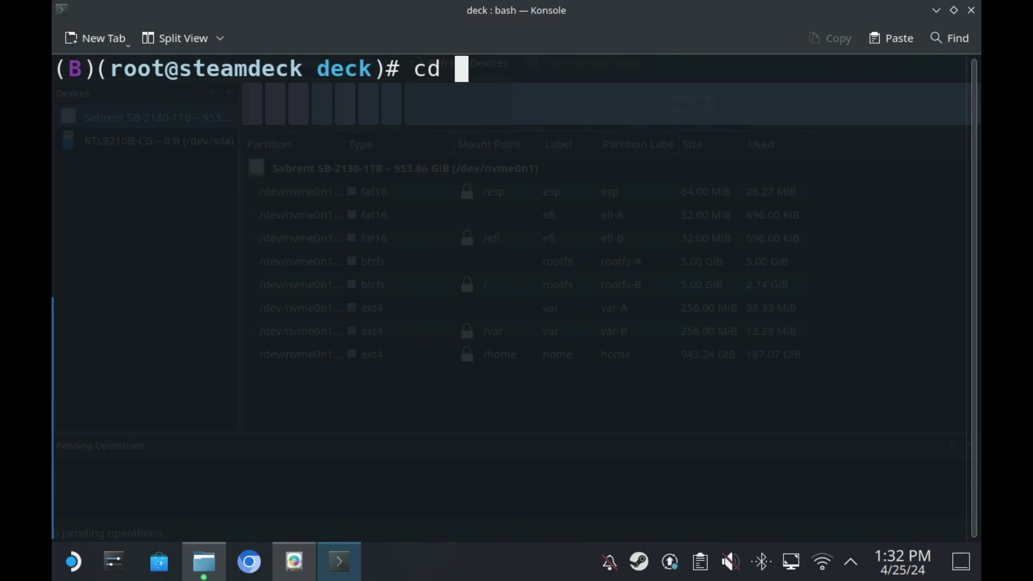
text(/)
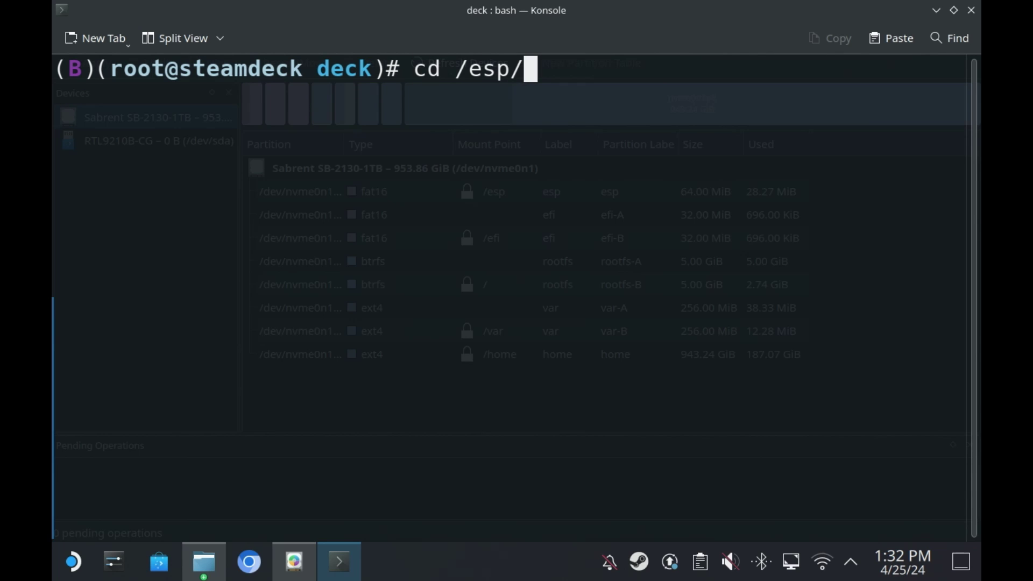
key(Return)
text(ll)
key(Return)
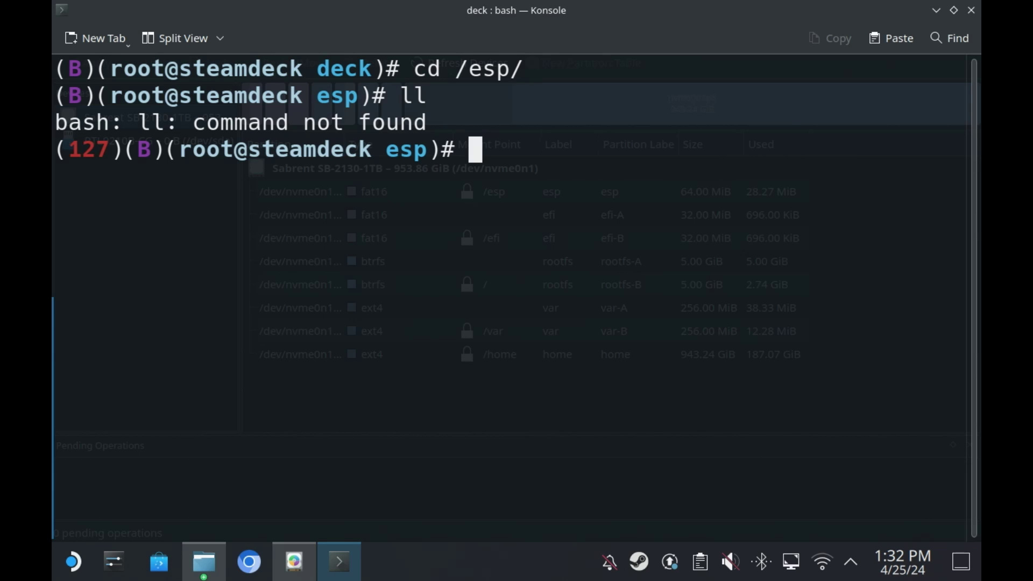
text(ls)
key(Return)
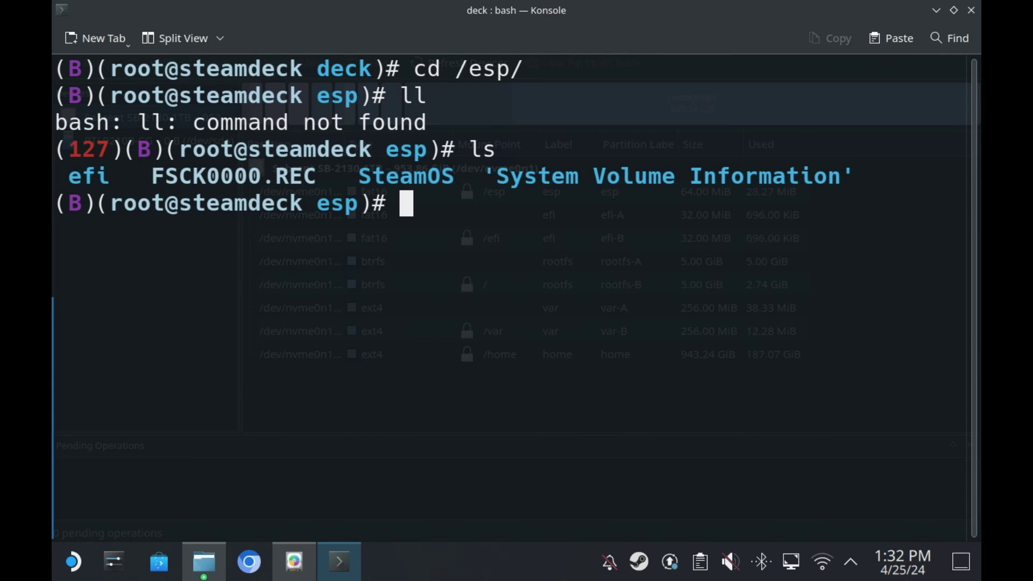
Step: In /esp/efi, delete the Microsoft/ folder with rm -r and verify it's gone
text(cd ef)
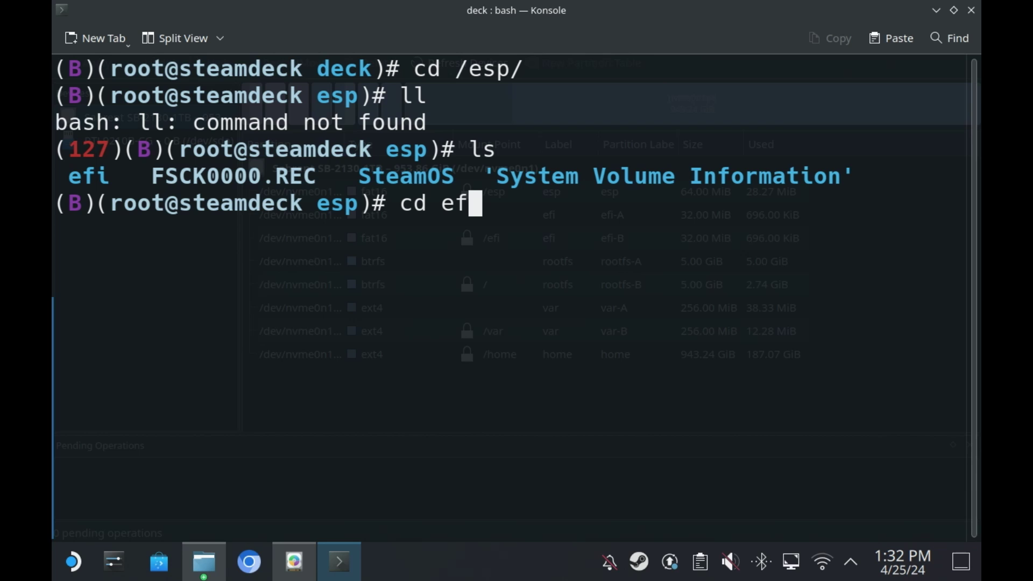
text(i)
key(Return)
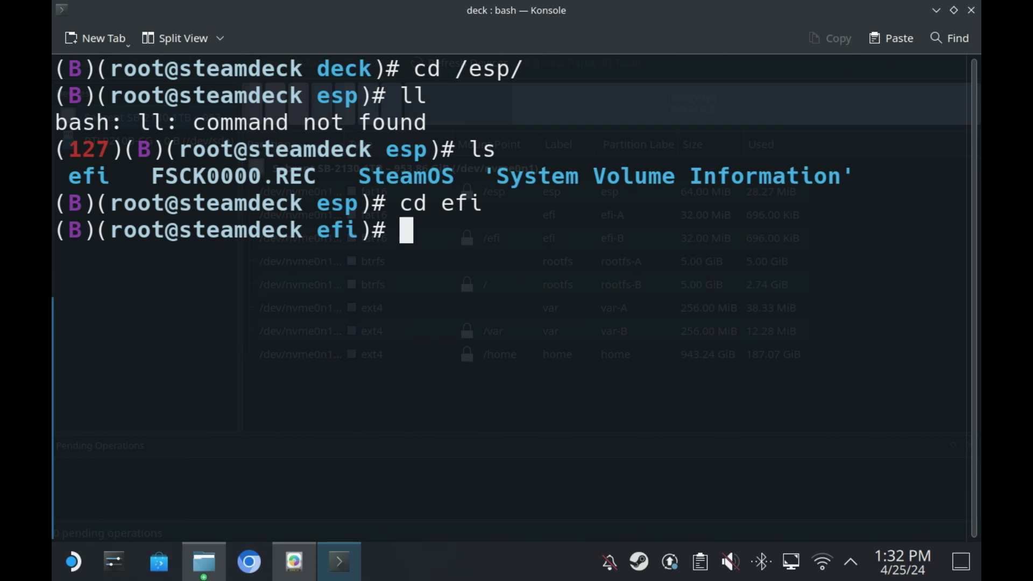
text(ls)
key(Return)
text(rm )
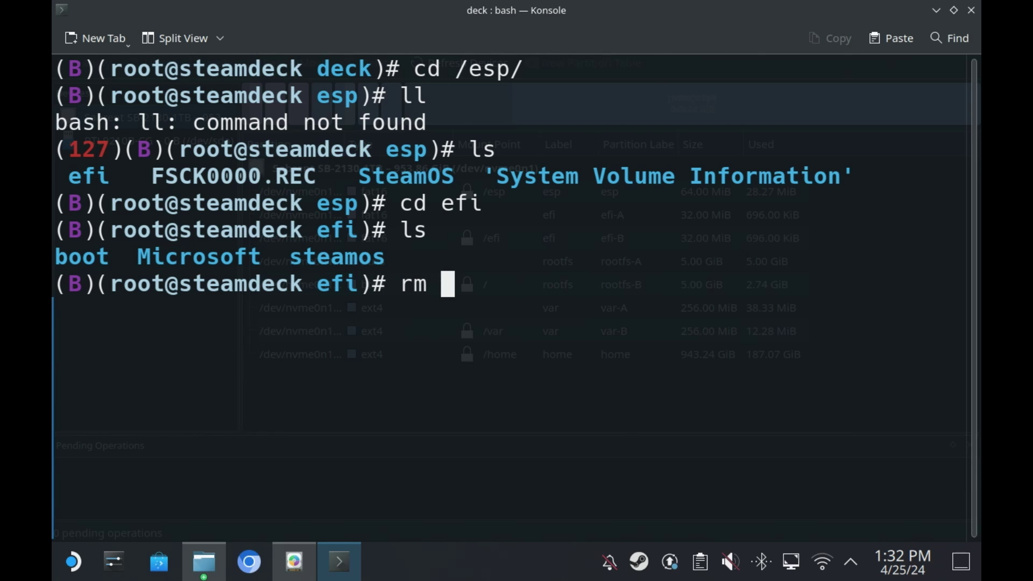
text(-r)
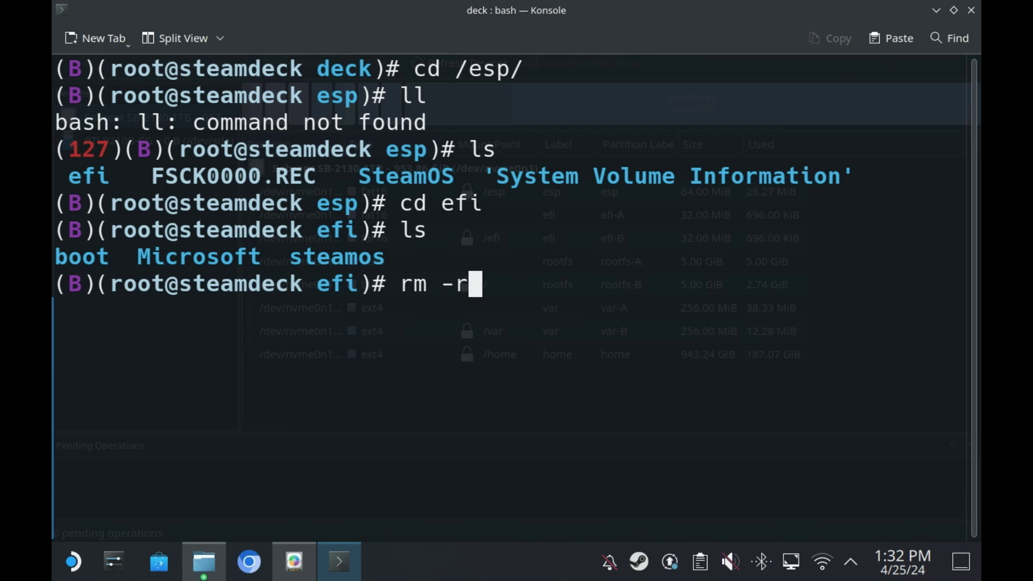
text( M)
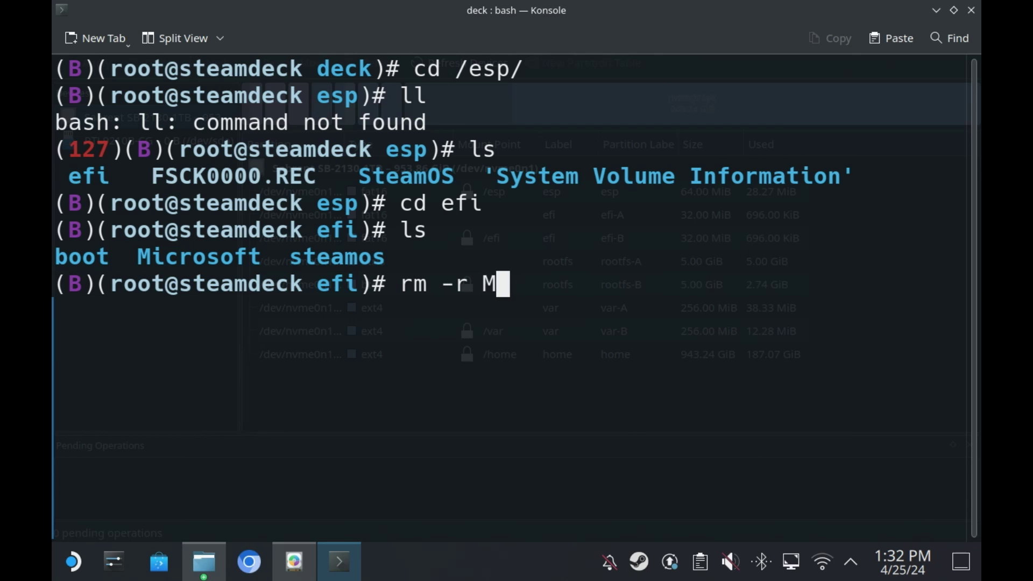
key(Tab)
key(Return)
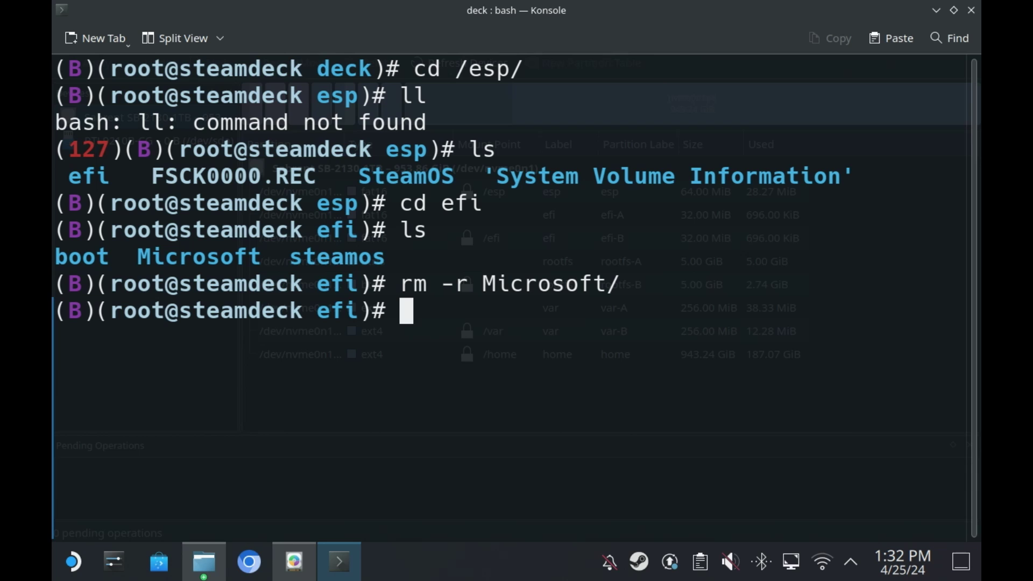
text(ls)
key(Return)
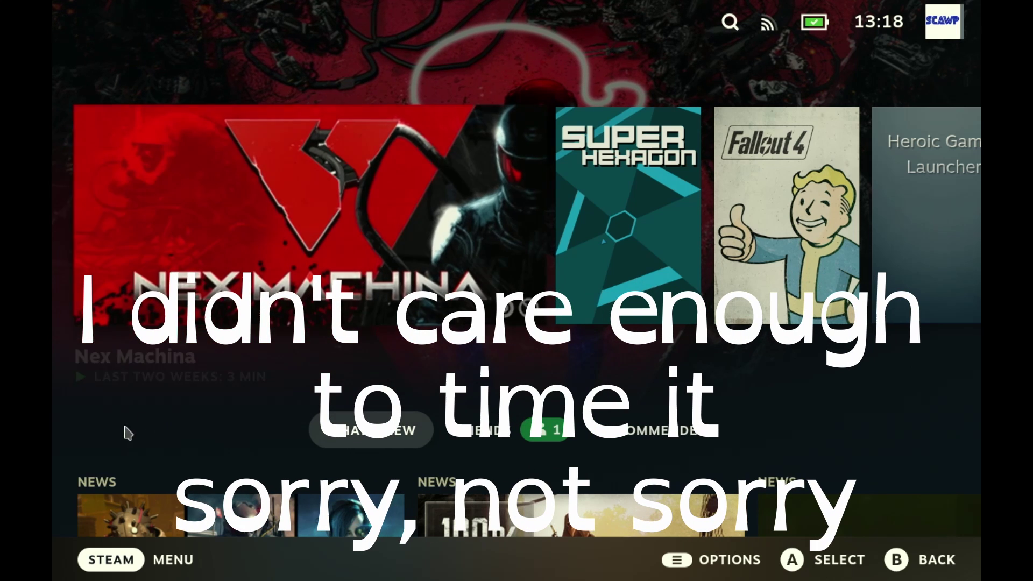
Step: Open Steam Settings > Storage to view the Internal Drive's 751.3 GB free of 938.4 GB
click(98, 573)
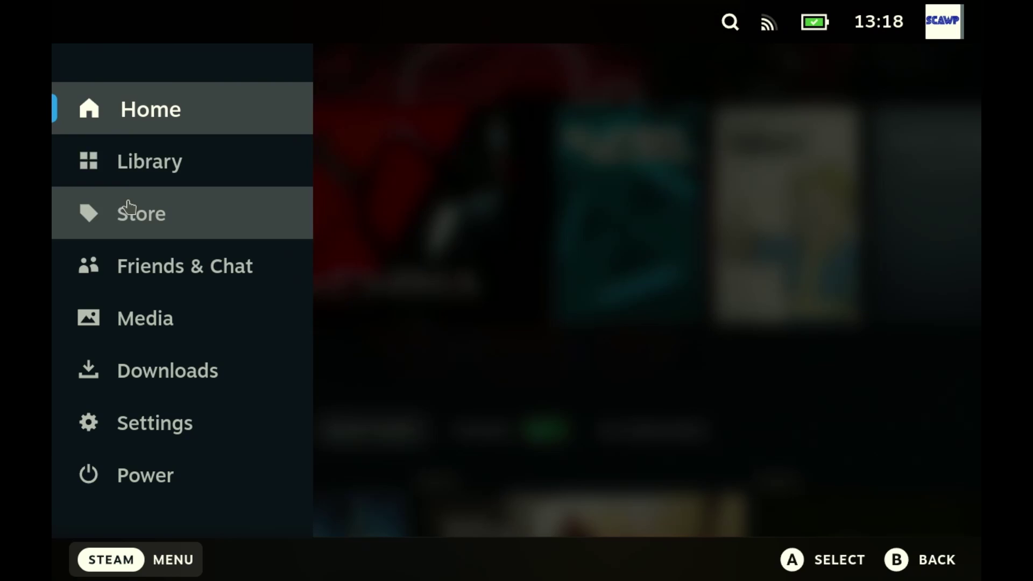
click(131, 425)
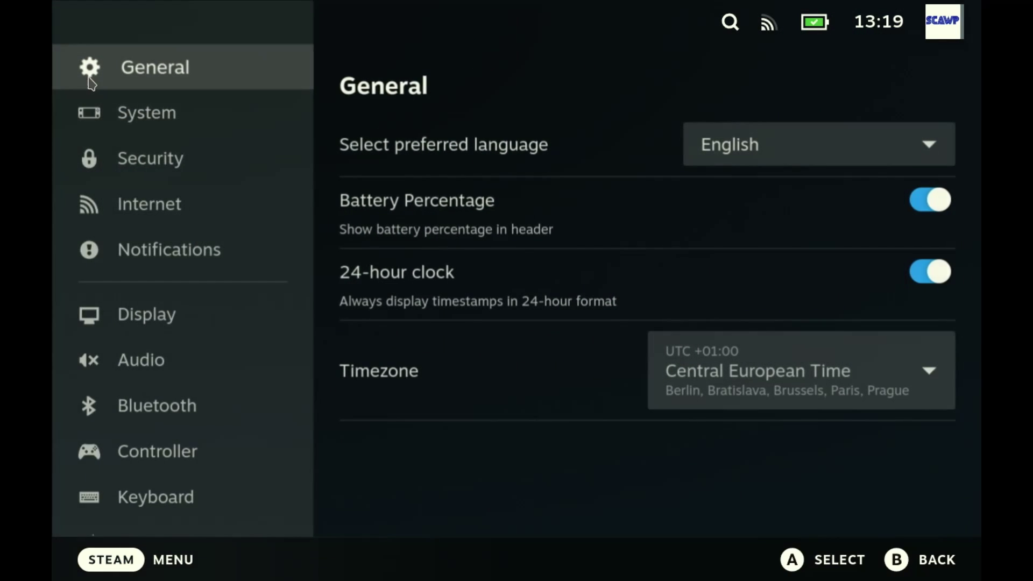
scroll(115, 397, down, 5)
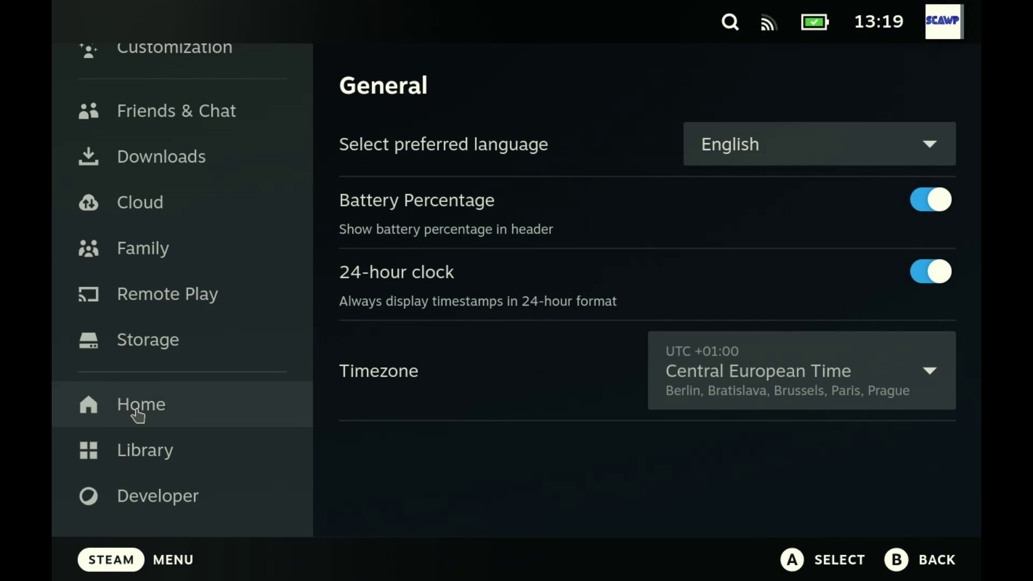
click(142, 348)
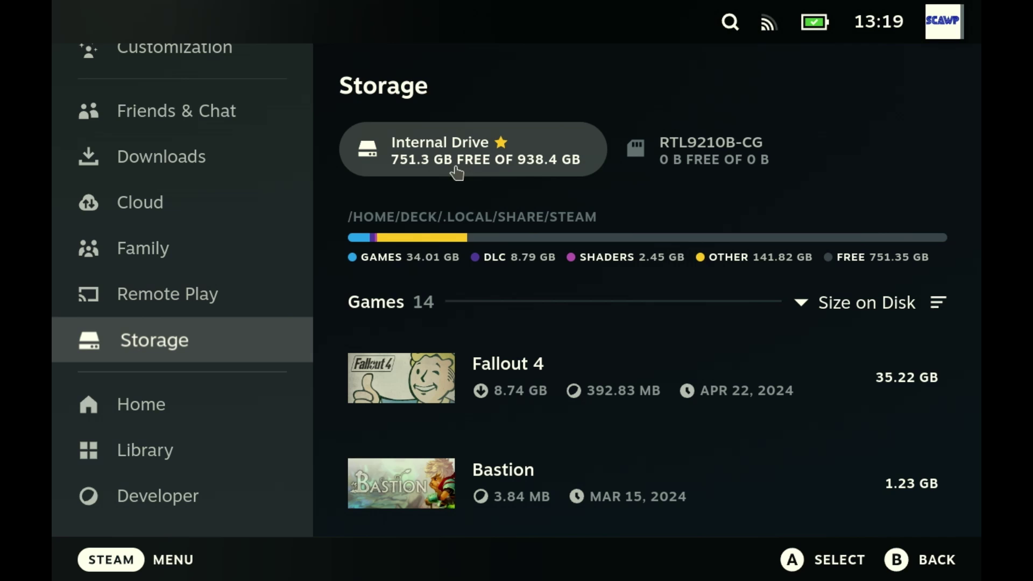